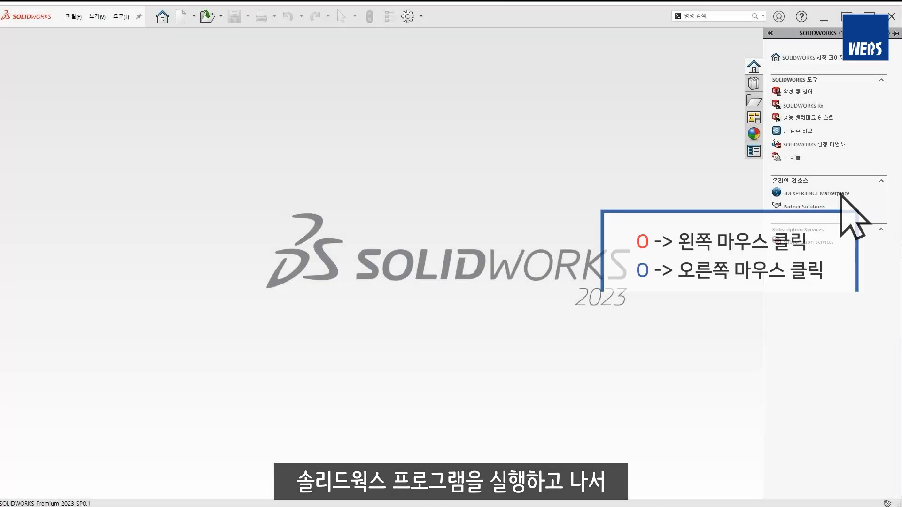
Step: Create a new part document
left_click(177, 16)
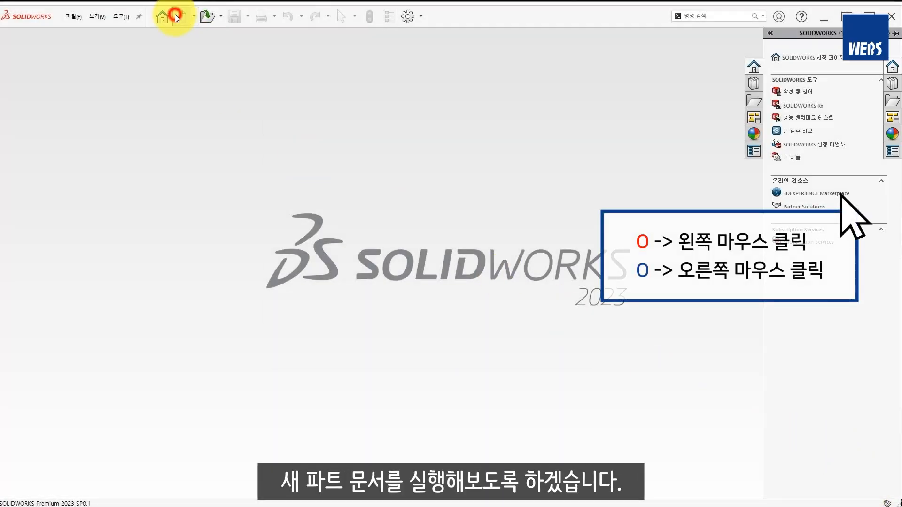
left_click(483, 345)
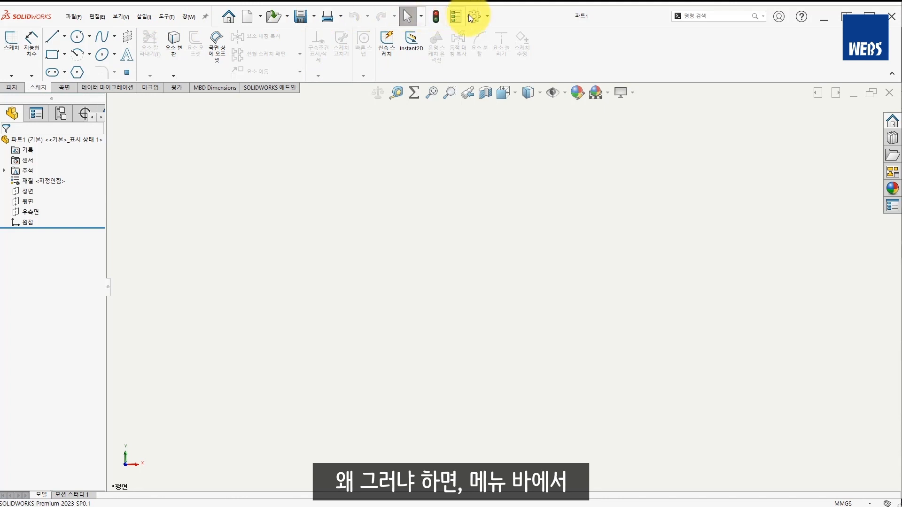
Step: Set the interface button size to medium (중형)
left_click(487, 17)
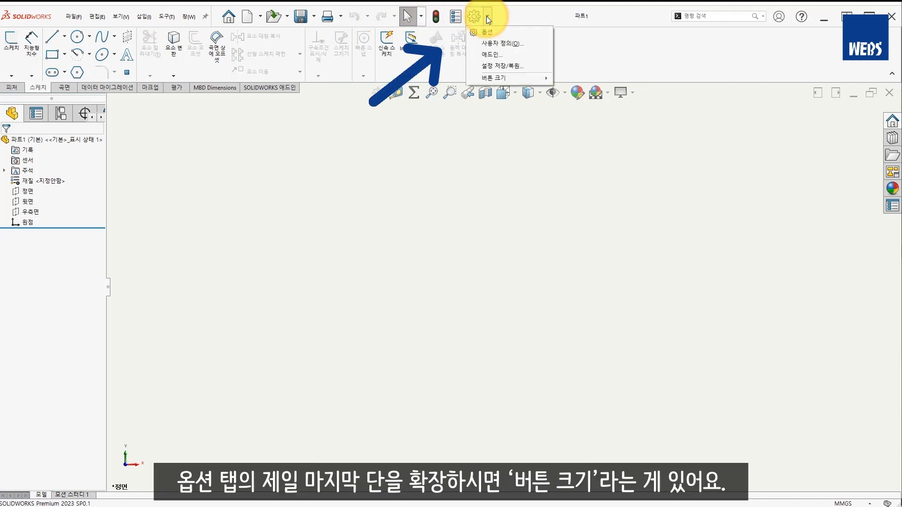
mouse_move(540, 80)
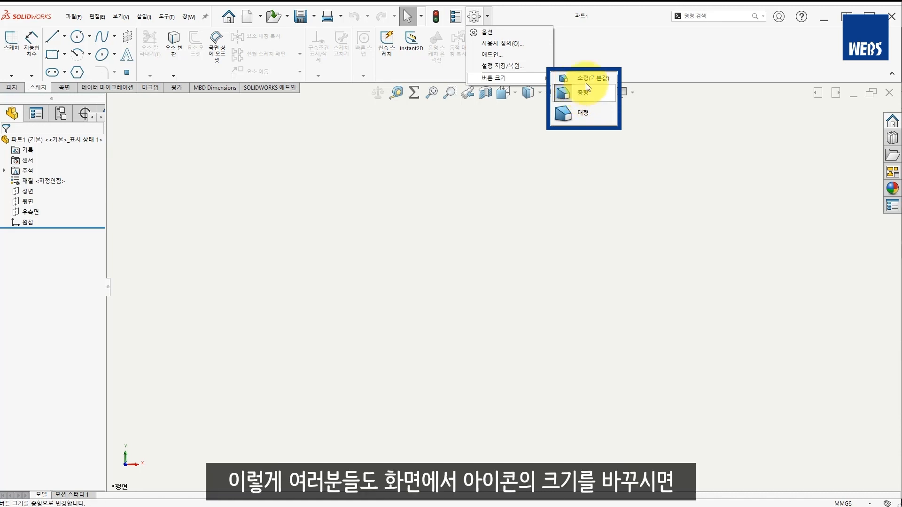
left_click(582, 97)
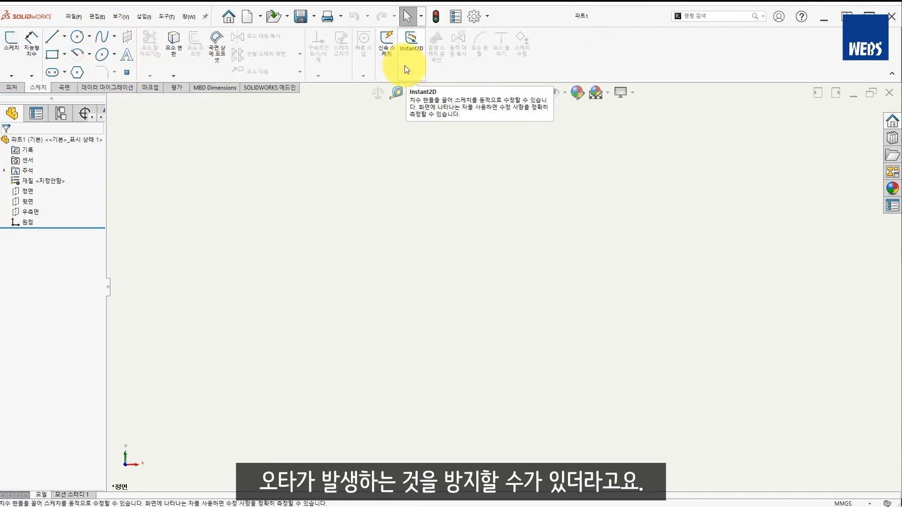
left_click(487, 17)
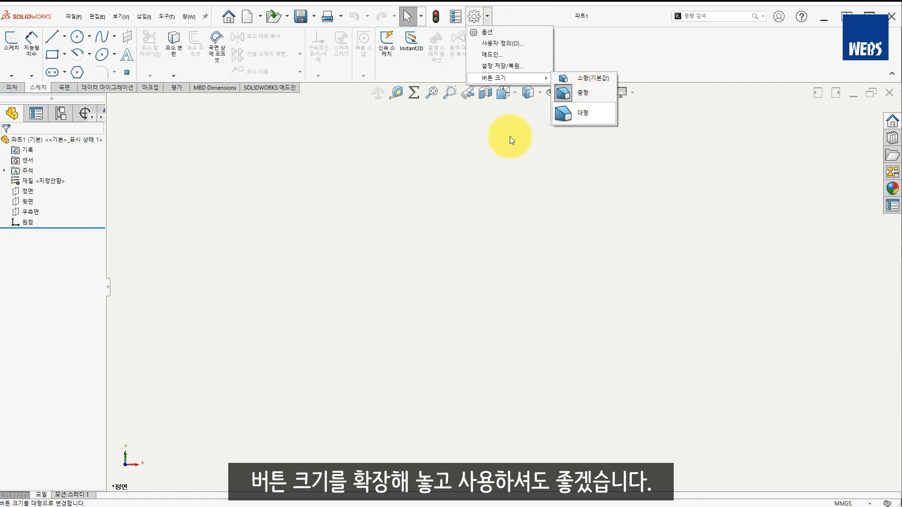
left_click(439, 185)
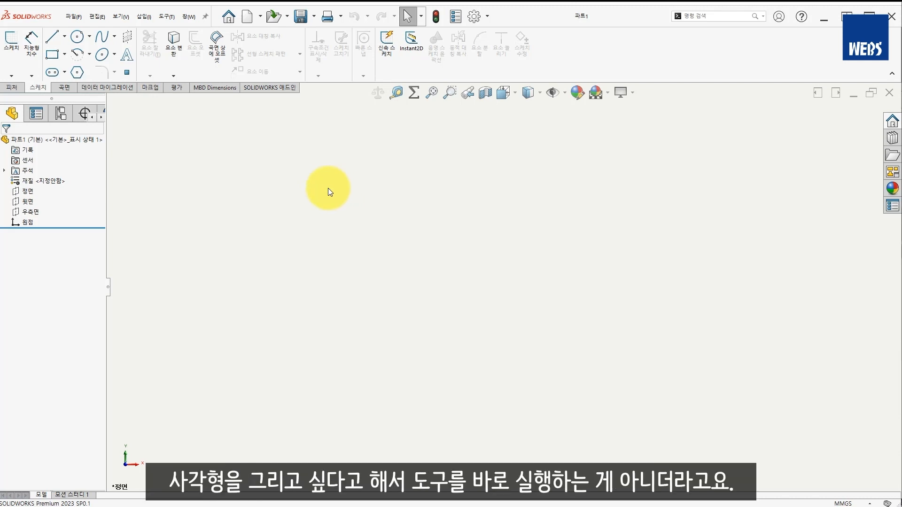
left_click(56, 56)
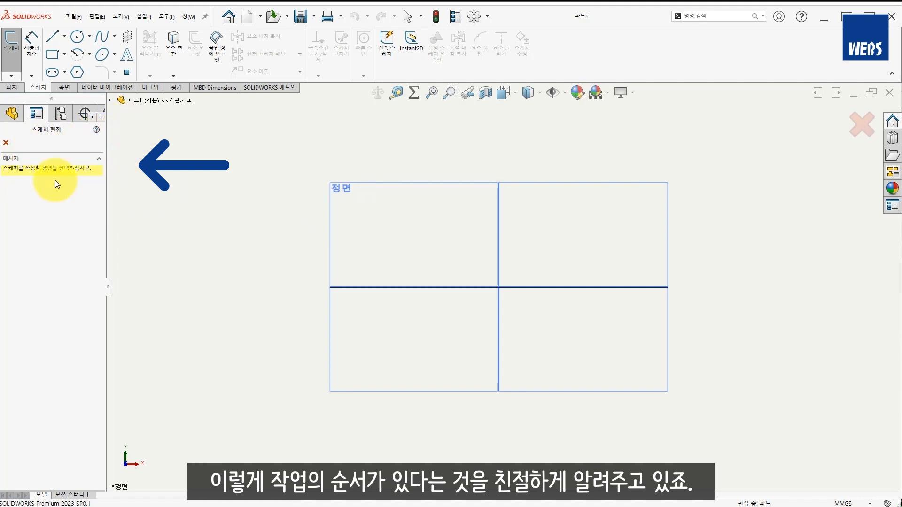
left_click(6, 142)
left_click(142, 183)
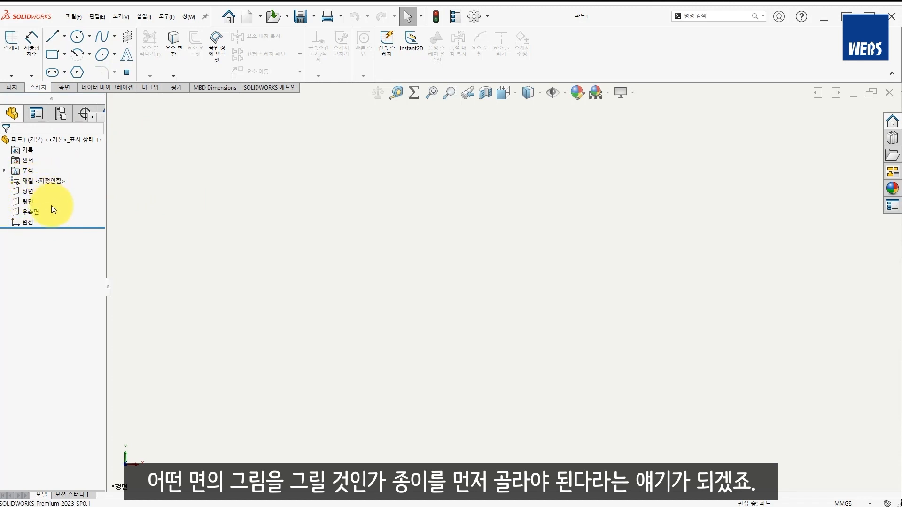
Step: Start a new sketch on the front plane (정면) and clear the plane selection
left_click(28, 191)
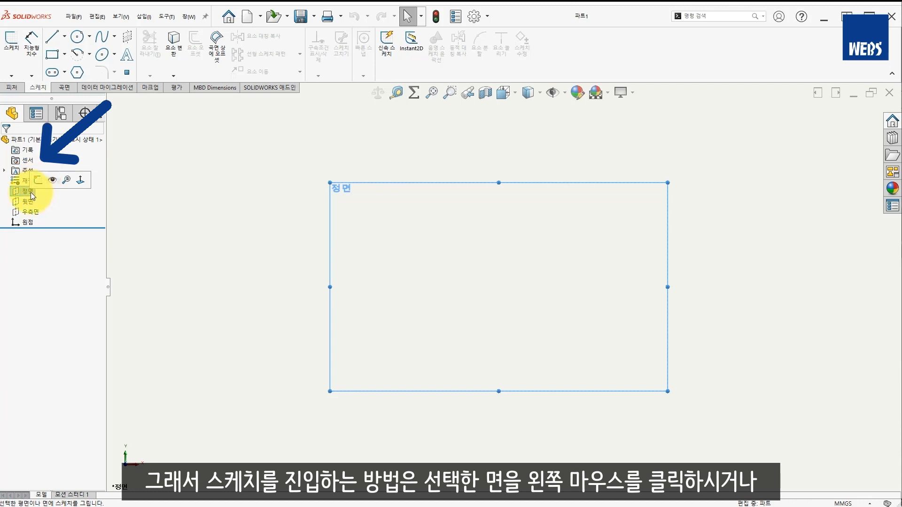
right_click(30, 192)
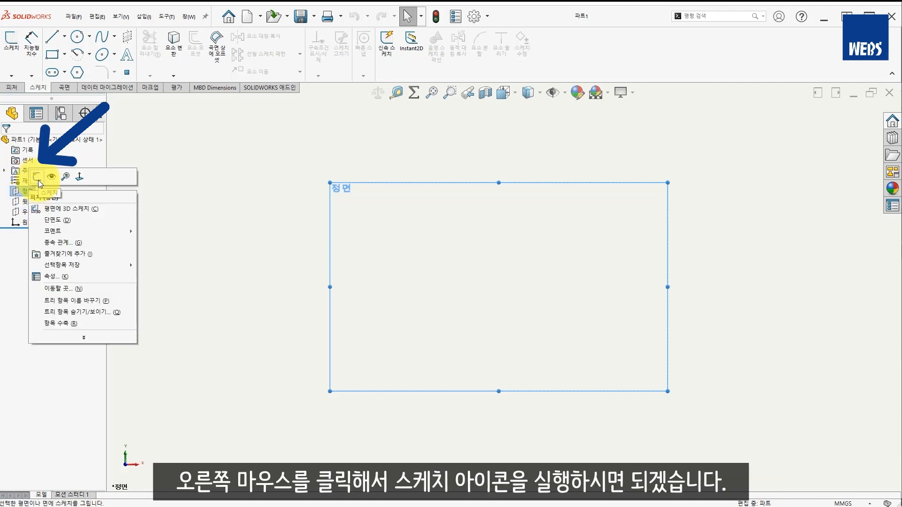
left_click(39, 183)
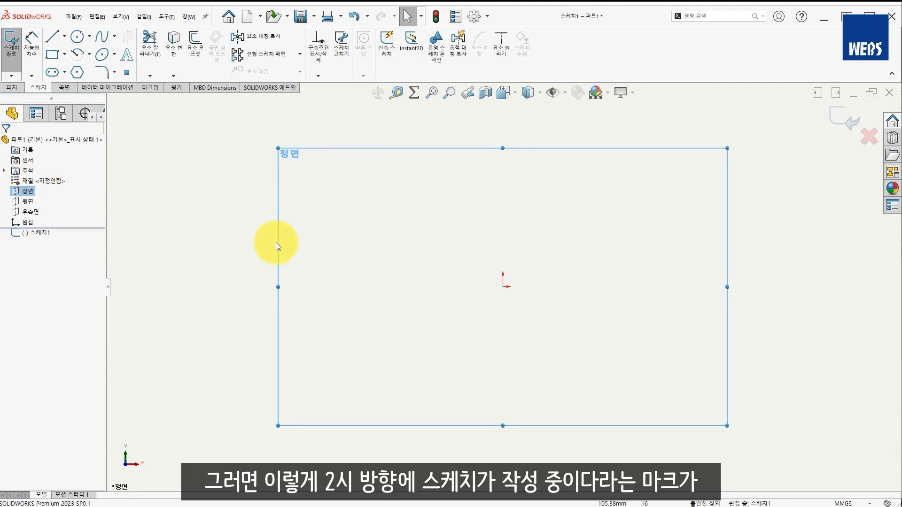
left_click(824, 172)
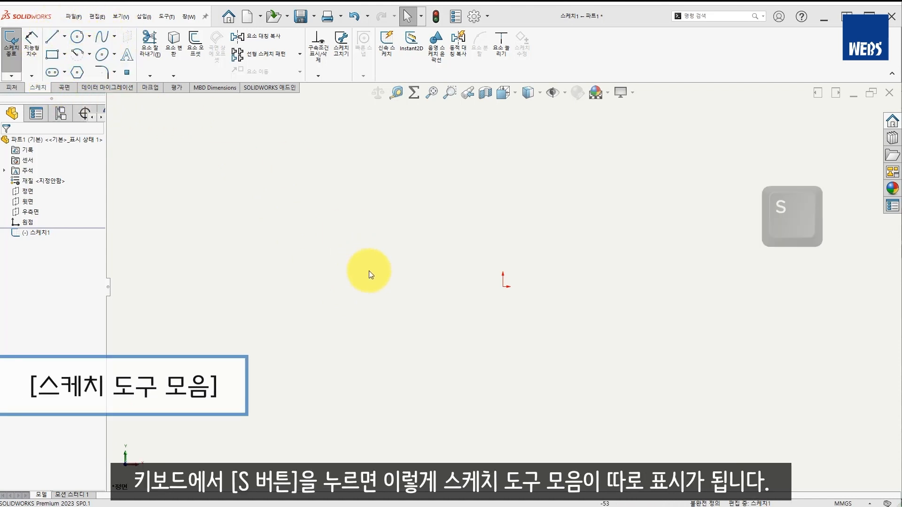
Step: Sketch a connected chain of four lines above and beside the origin, with the second about 74 mm and the fourth about 33 mm long
left_click(368, 270)
key("s")
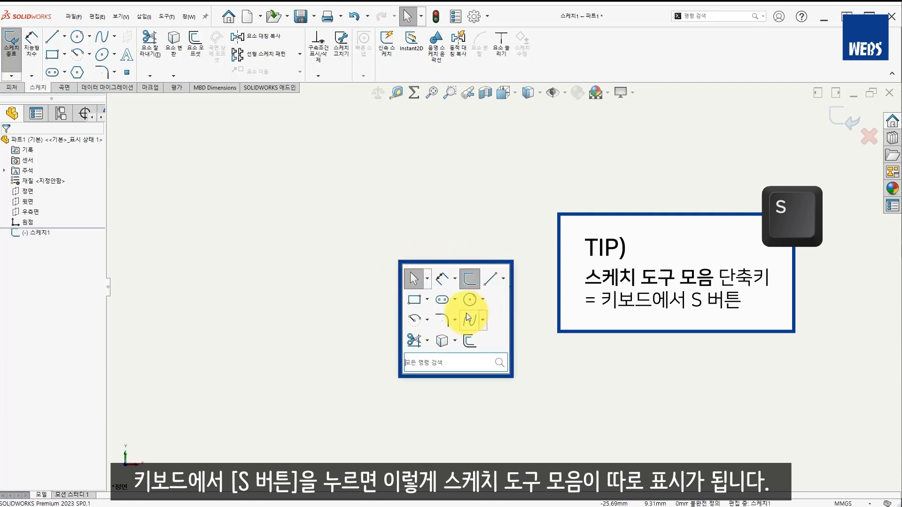
left_click(503, 278)
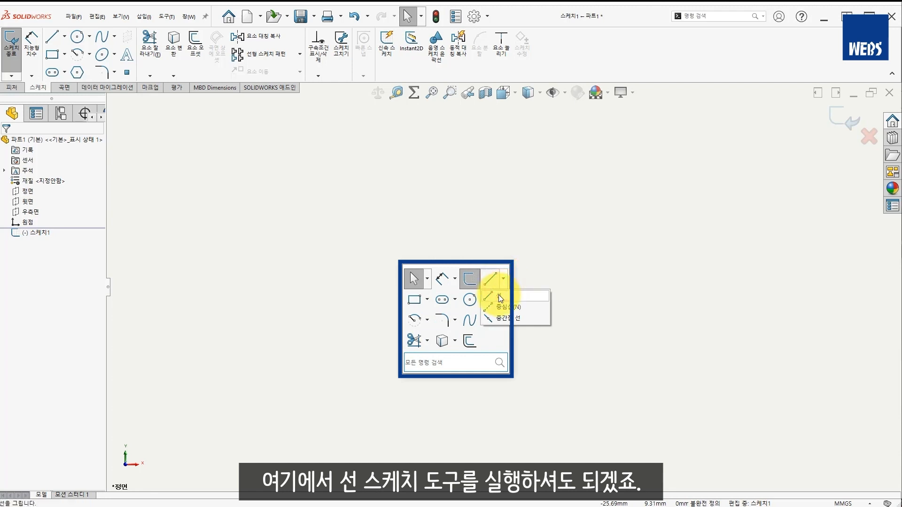
left_click(499, 296)
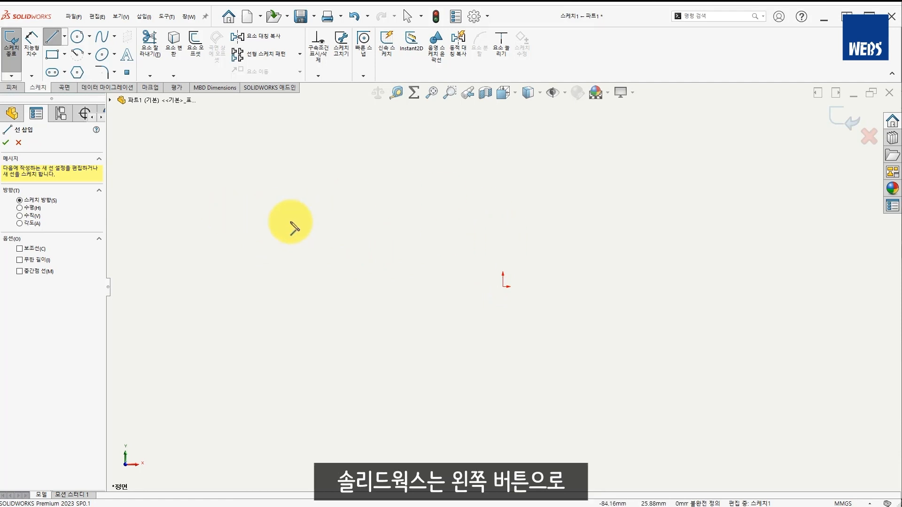
left_click(262, 226)
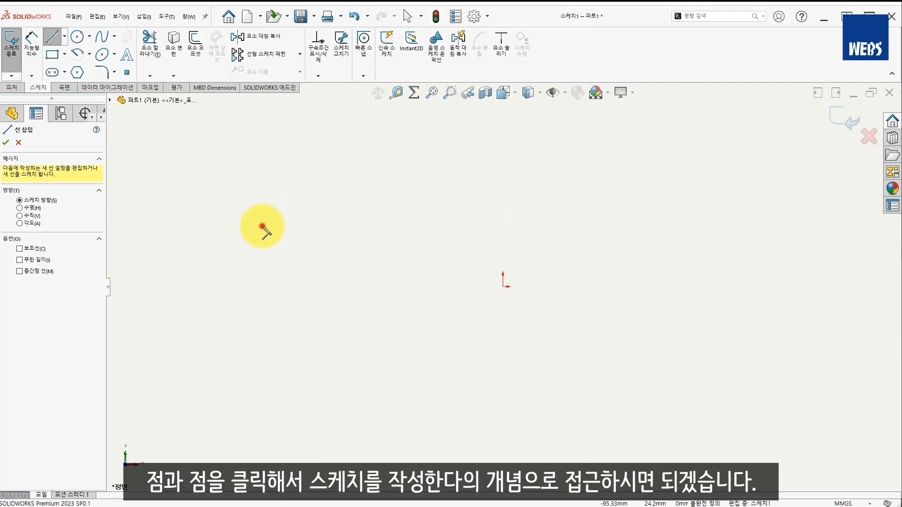
left_click(507, 185)
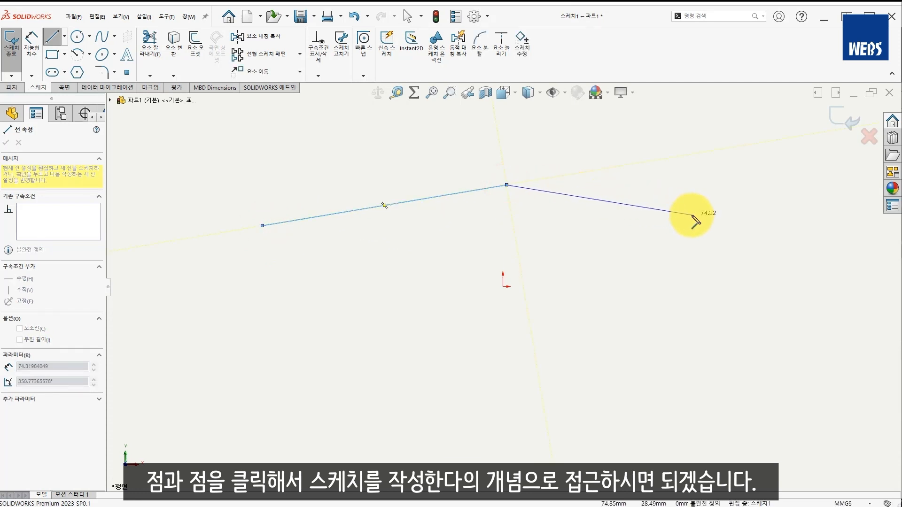
left_click(691, 214)
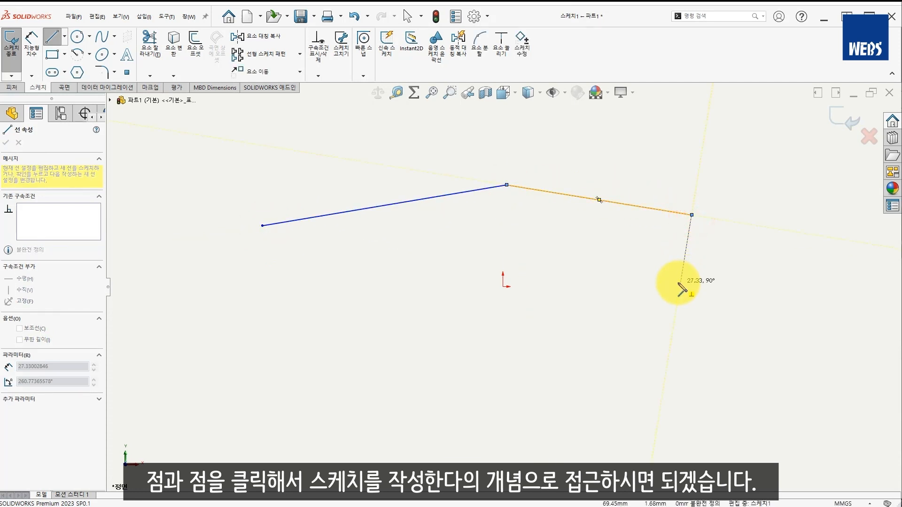
left_click(709, 276)
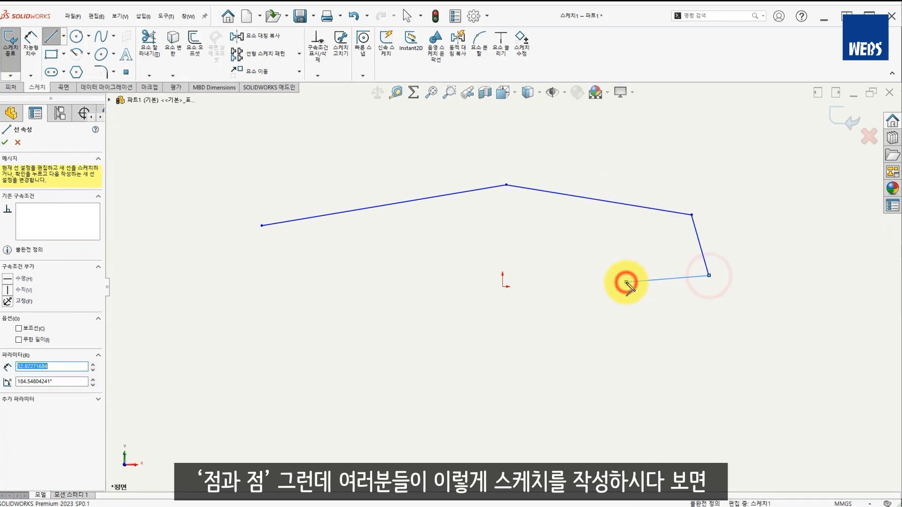
left_click(626, 282)
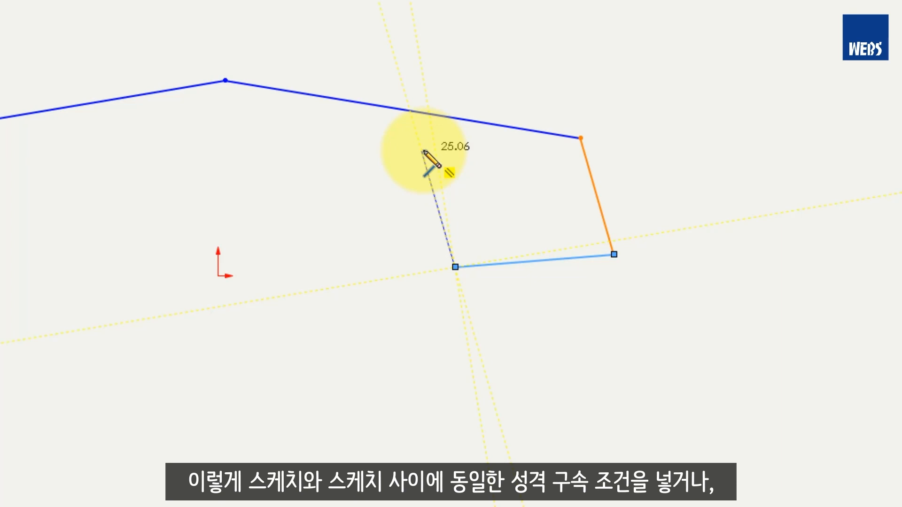
Step: Continue the chain with a line about 25 mm long parallel to the short slanted one, followed by six alternating horizontal and vertical lines
left_click(423, 150)
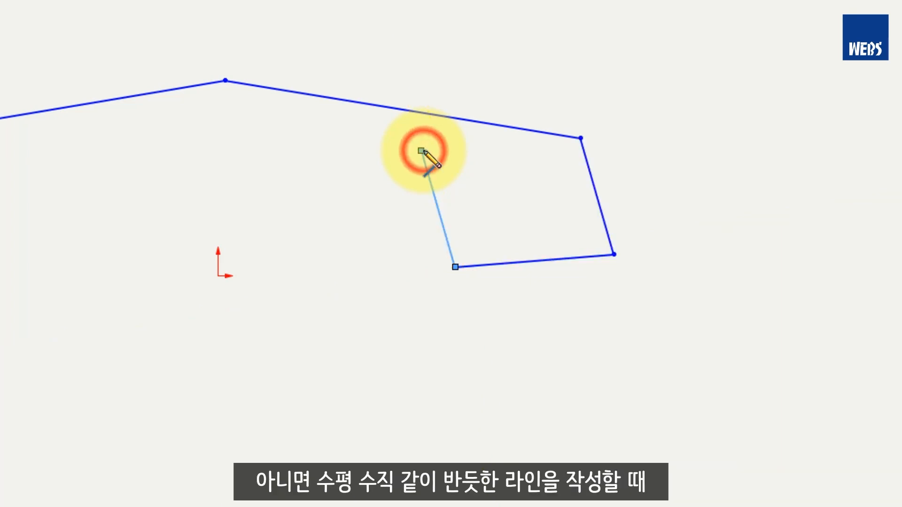
left_click(171, 151)
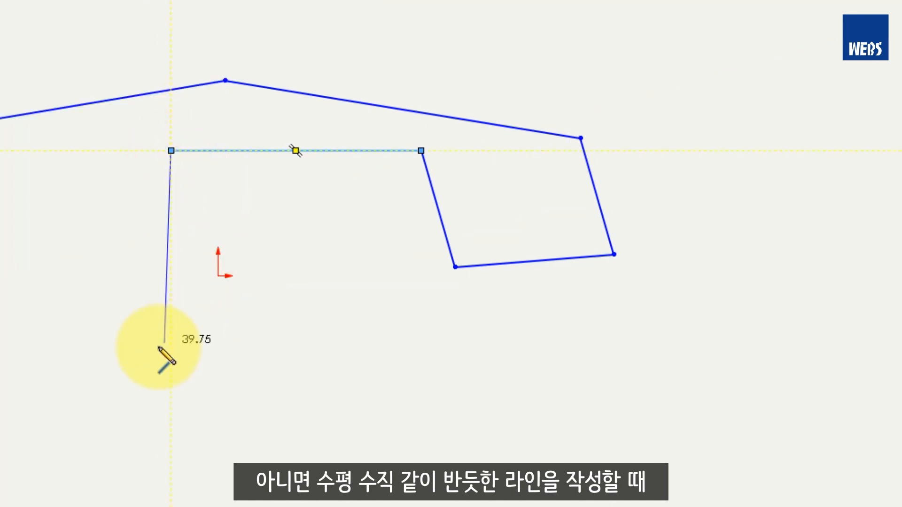
left_click(171, 374)
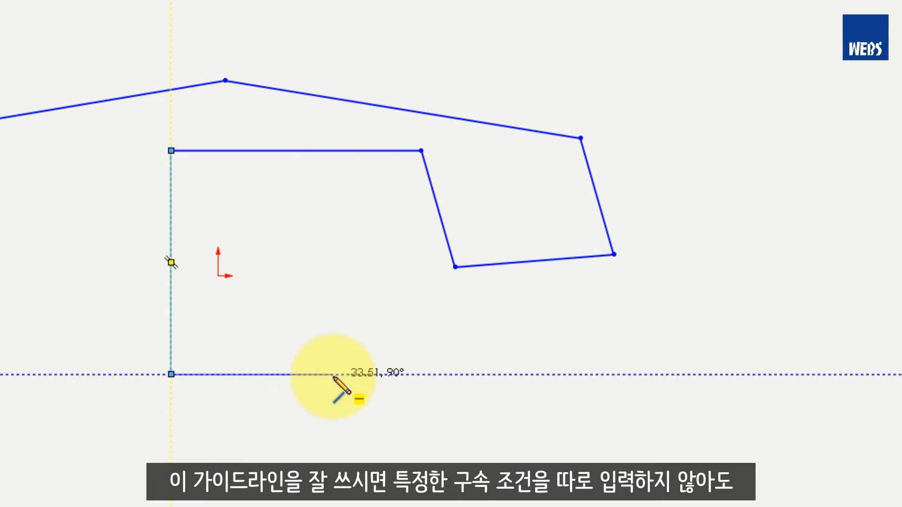
left_click(333, 374)
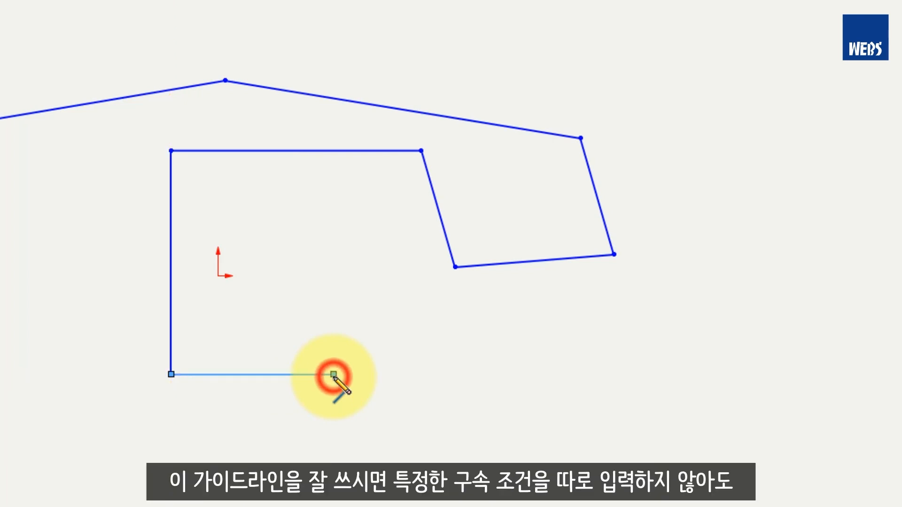
left_click(333, 314)
left_click(597, 315)
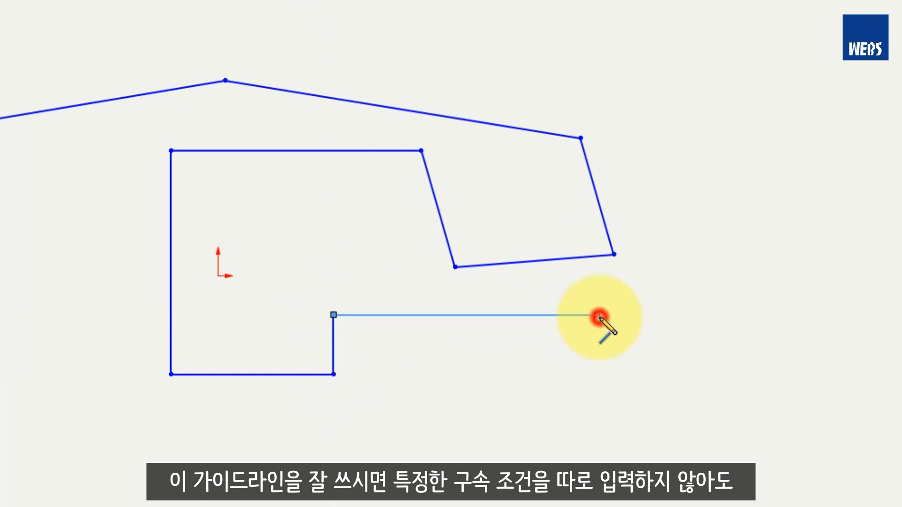
left_click(596, 453)
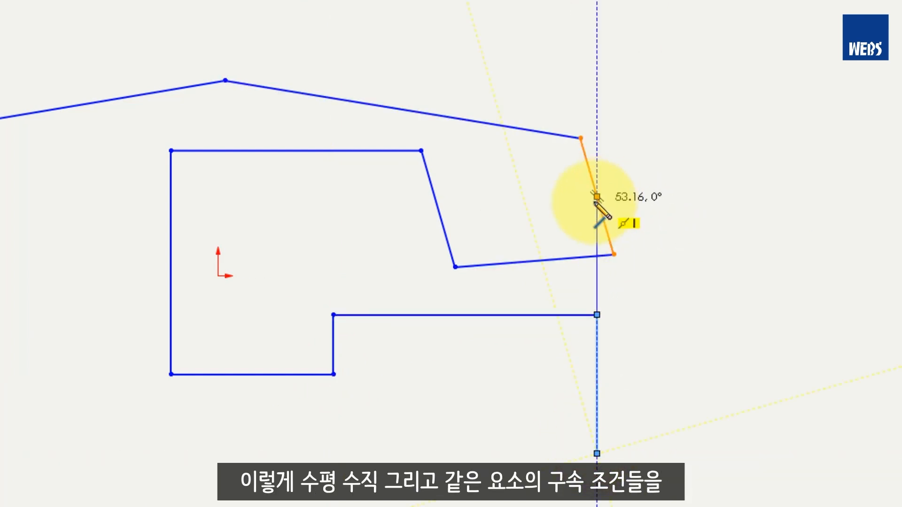
Step: Extend the chain with a slanted line about 55 mm long and three more slanted lines across the origin area, ending the chain
left_click(524, 197)
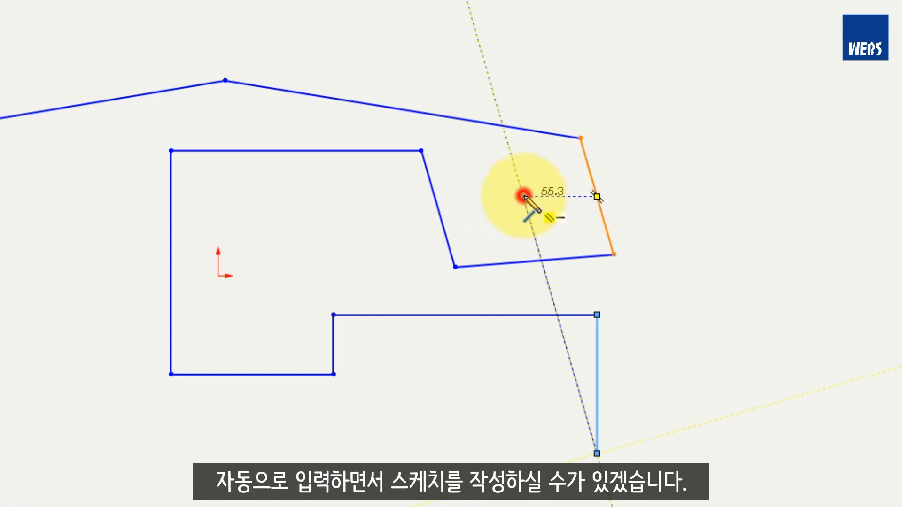
left_click(749, 132)
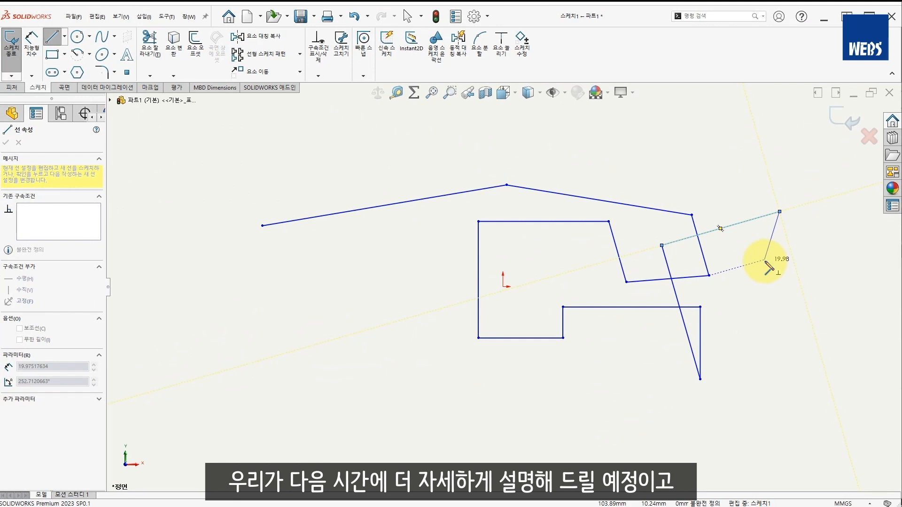
left_click(389, 307)
left_click(383, 378)
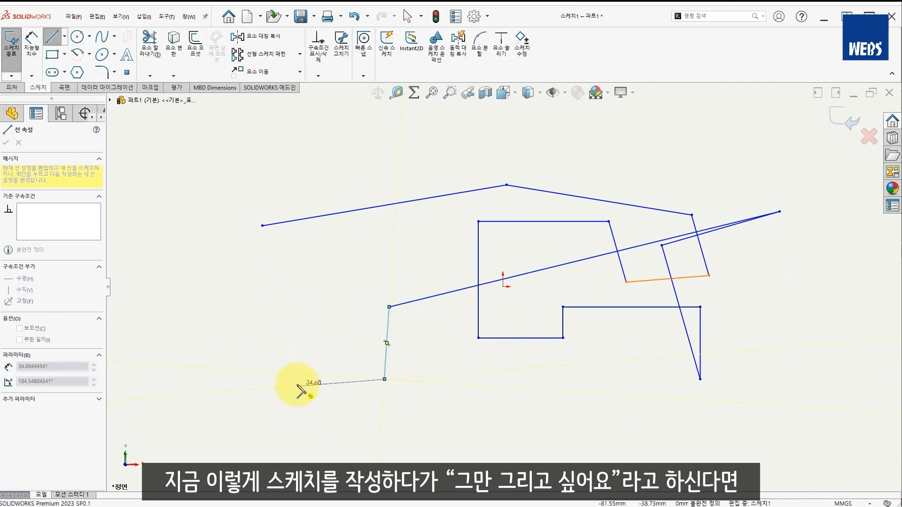
double_click(265, 323)
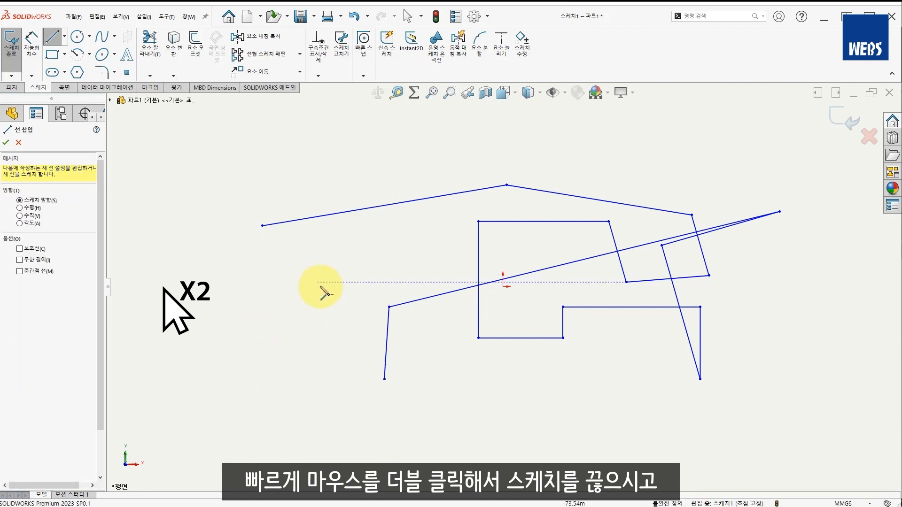
Step: Sketch a separate closed, self-crossing chain of six lines to the left of the existing lines, starting with one about 31 mm long
left_click(166, 307)
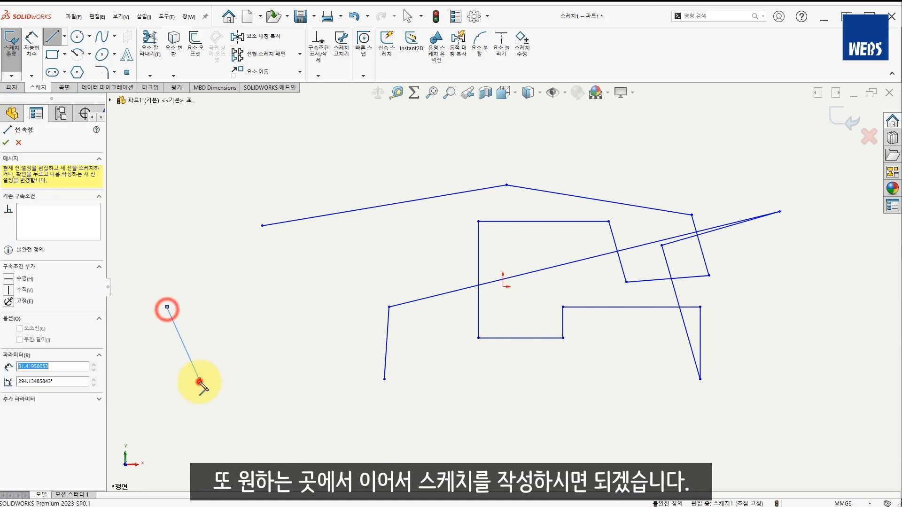
left_click(199, 379)
left_click(325, 307)
left_click(231, 269)
left_click(271, 386)
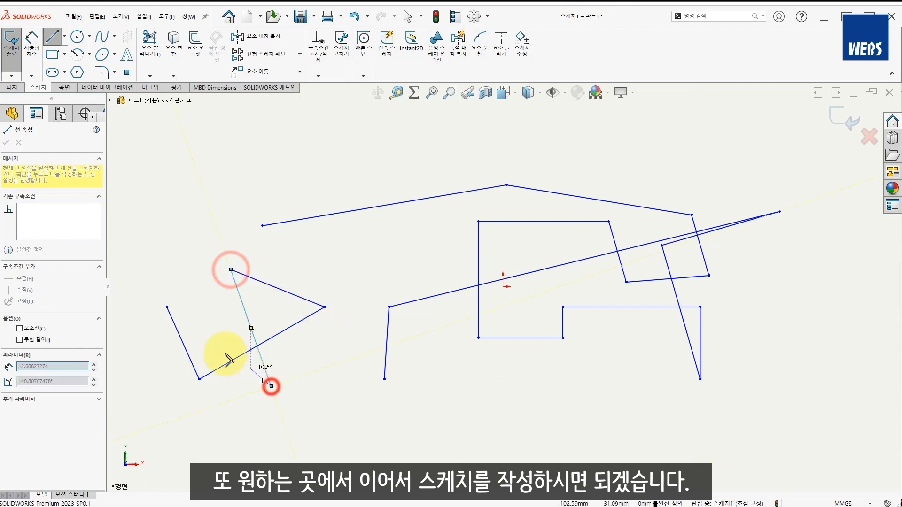
left_click(205, 333)
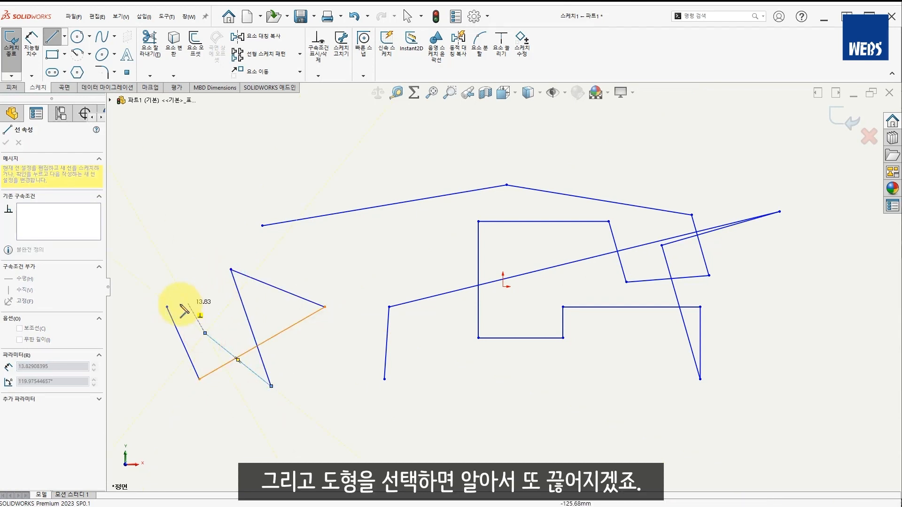
left_click(168, 307)
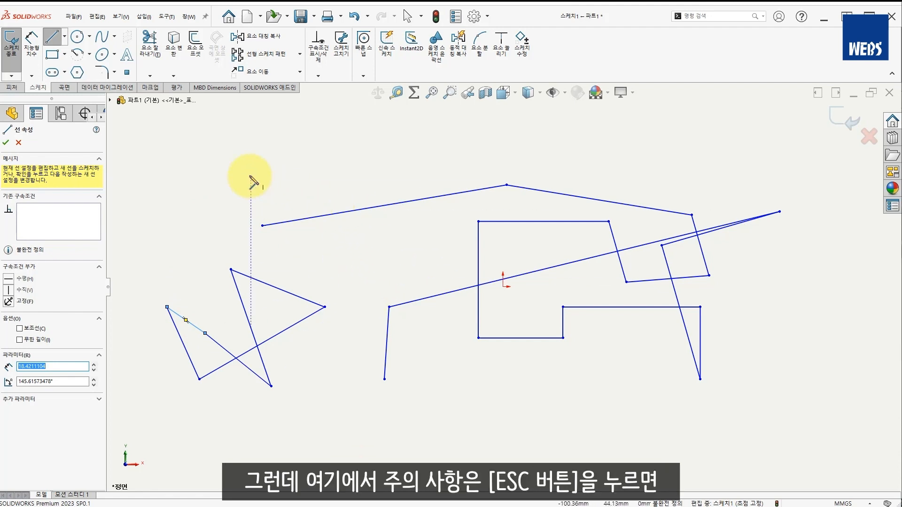
Step: Sketch another separate zigzag chain of five slanted lines above and beside the self-crossing shape, with the third about 40 mm long
key("Escape")
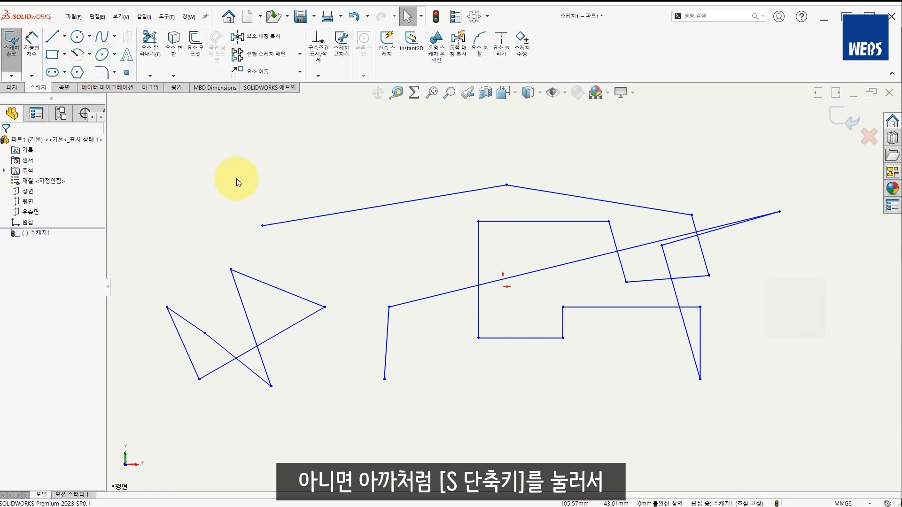
key("s")
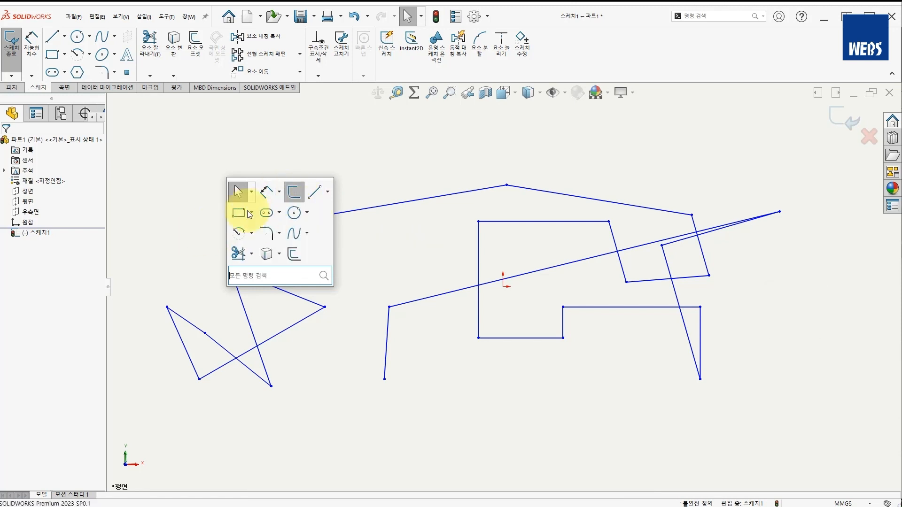
left_click(316, 191)
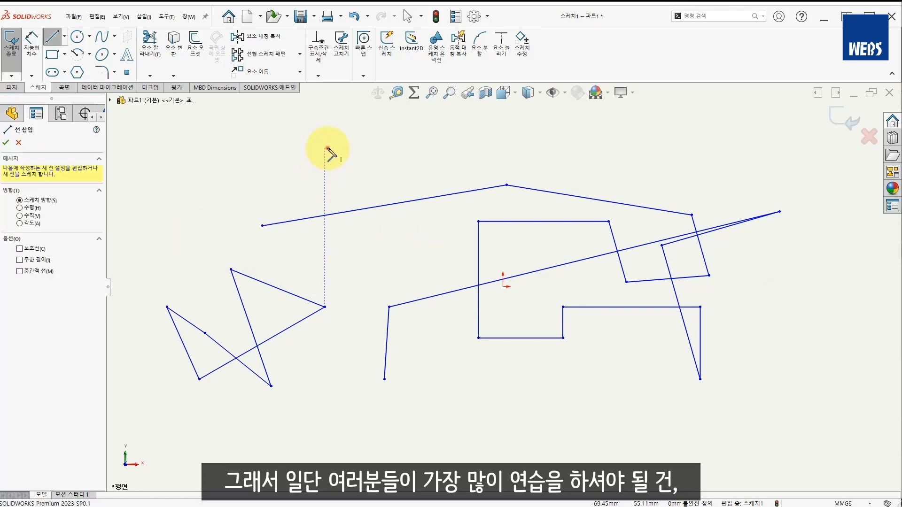
left_click(325, 149)
left_click(187, 170)
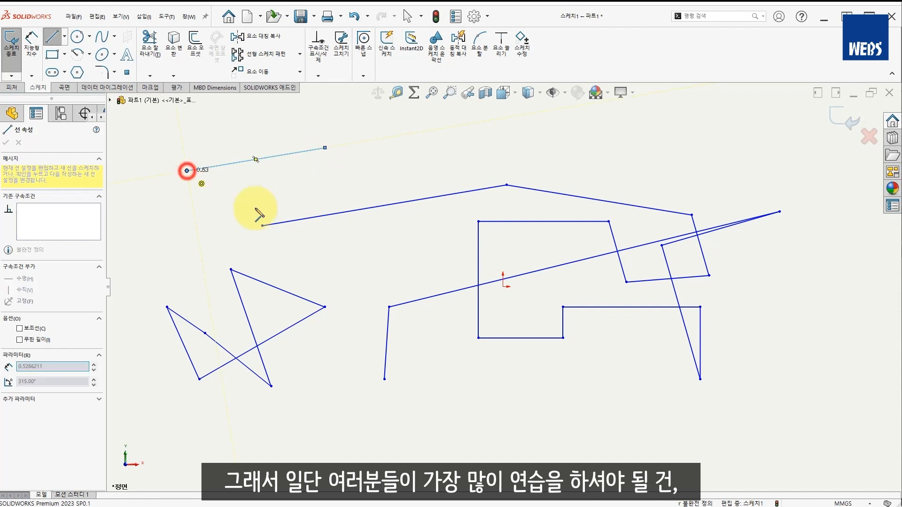
left_click(352, 268)
left_click(394, 179)
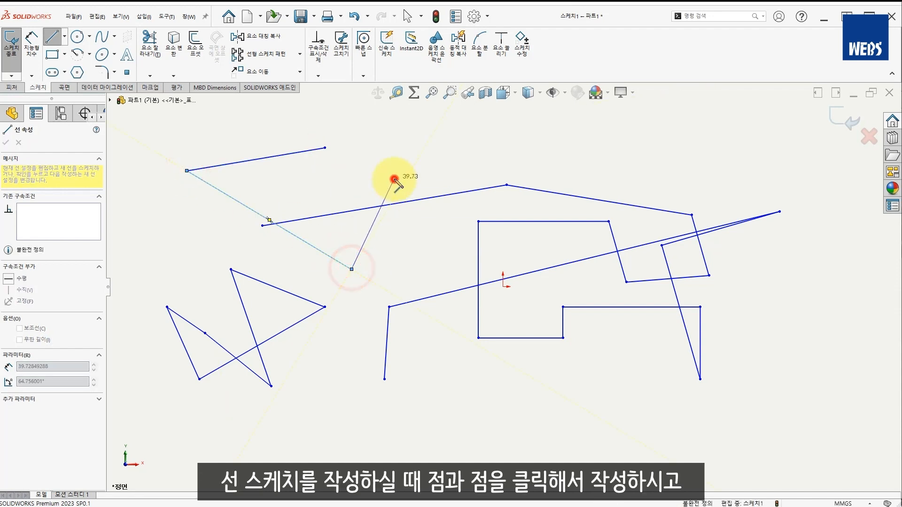
left_click(195, 219)
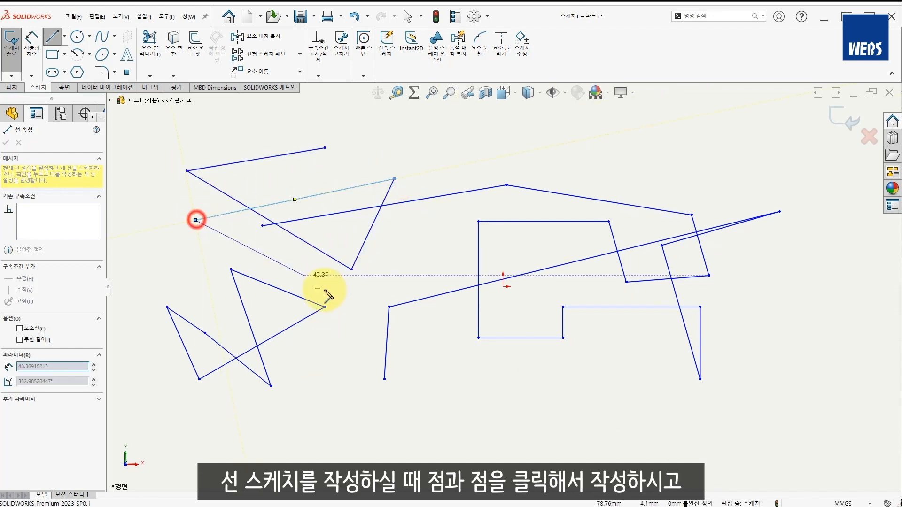
left_click(447, 379)
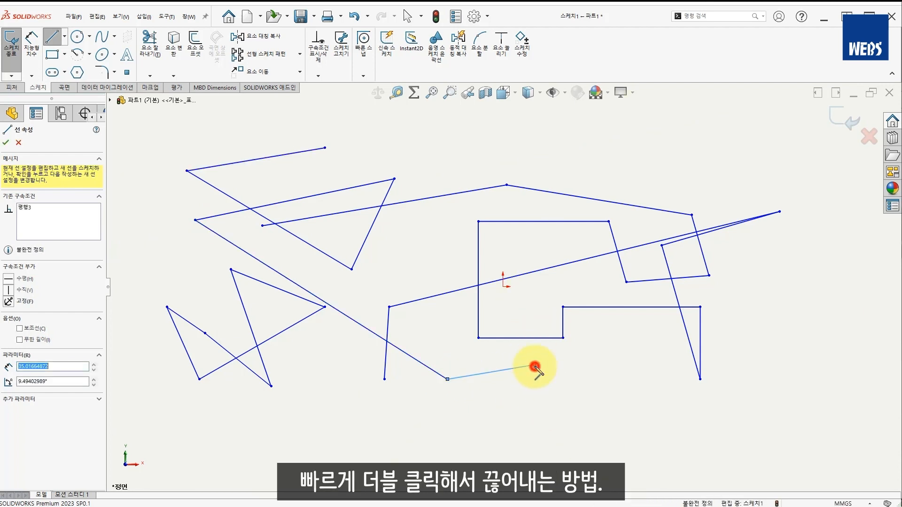
double_click(535, 367)
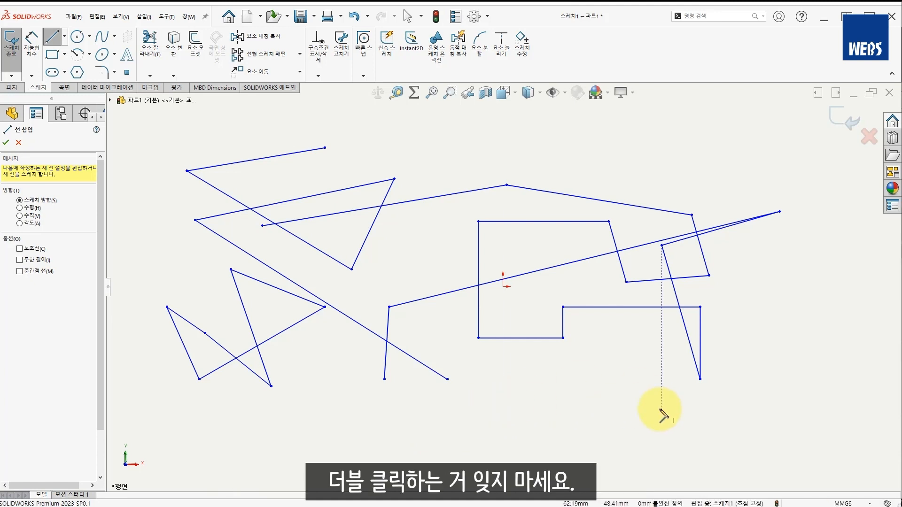
Step: Bring an empty area of the sketch plane to the right of all existing lines into view
key("ctrl")
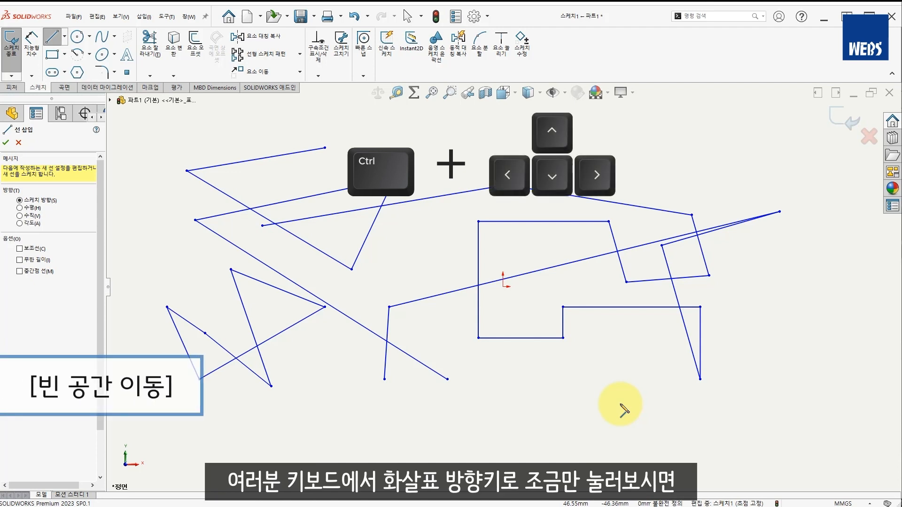
key("ctrl+Right")
key("ctrl+Right")
key("ctrl+Right")
key("ctrl+Right")
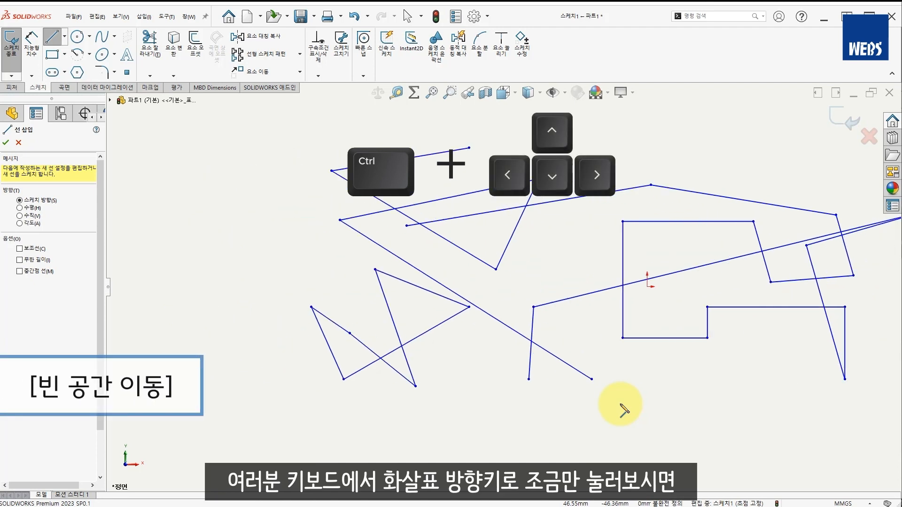
key("ctrl+Left")
key("ctrl+Left")
key("ctrl+Left")
key("ctrl+Left")
key("ctrl+Right")
key("ctrl+Left")
key("ctrl+Left")
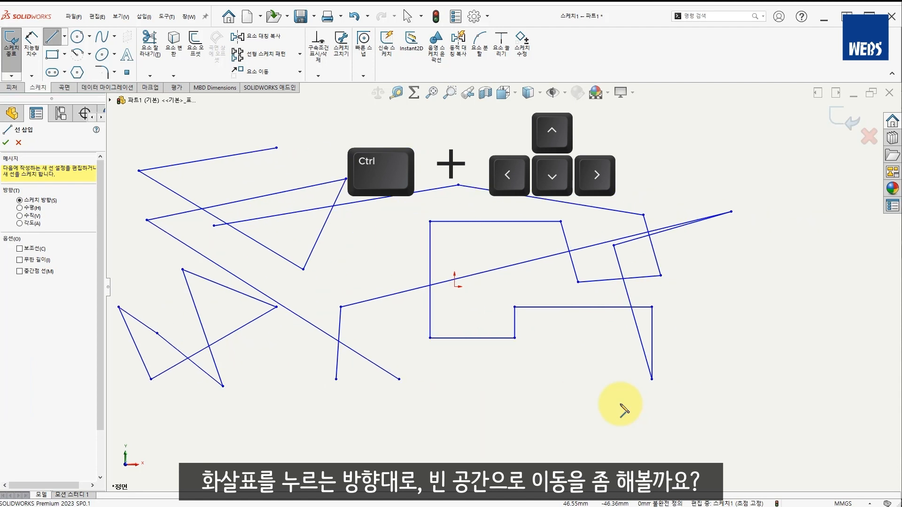
key("ctrl+Right")
key("ctrl+Left")
key("ctrl+Left")
key("ctrl+Left")
key("ctrl+Left")
key("ctrl+Left")
key("ctrl+Left")
key("ctrl+Left")
key("ctrl+Left")
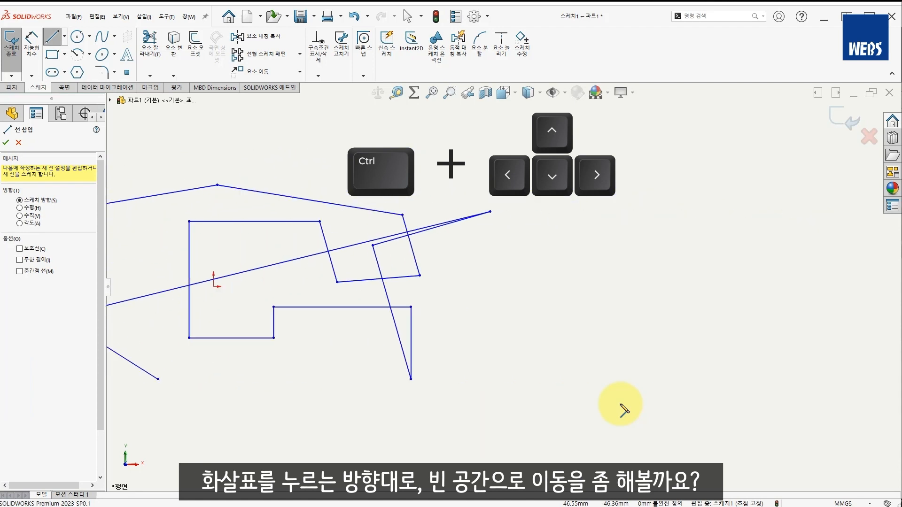
key("ctrl+Left")
key("ctrl+Left")
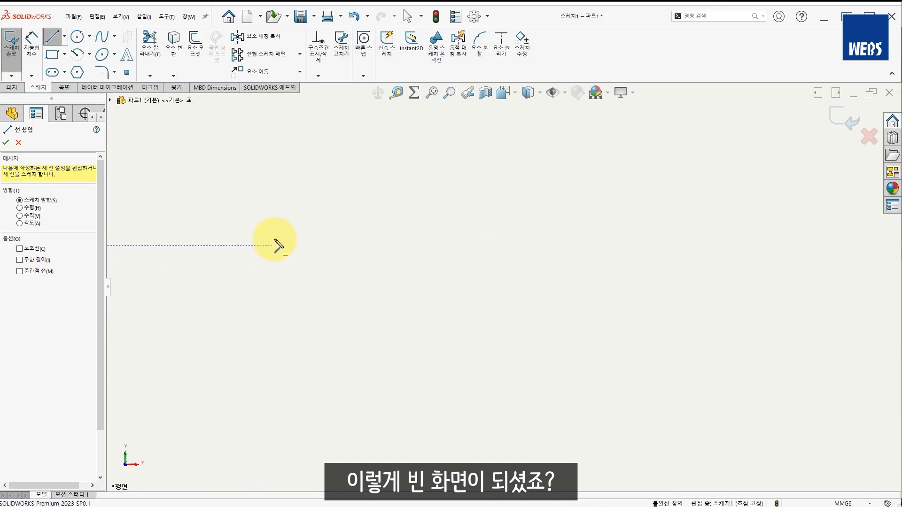
Step: Sketch a downward zigzag of seven alternating horizontal and vertical lines, the first about 109 mm, the fourth about 22 mm and the sixth about 19 mm long
left_click(332, 188)
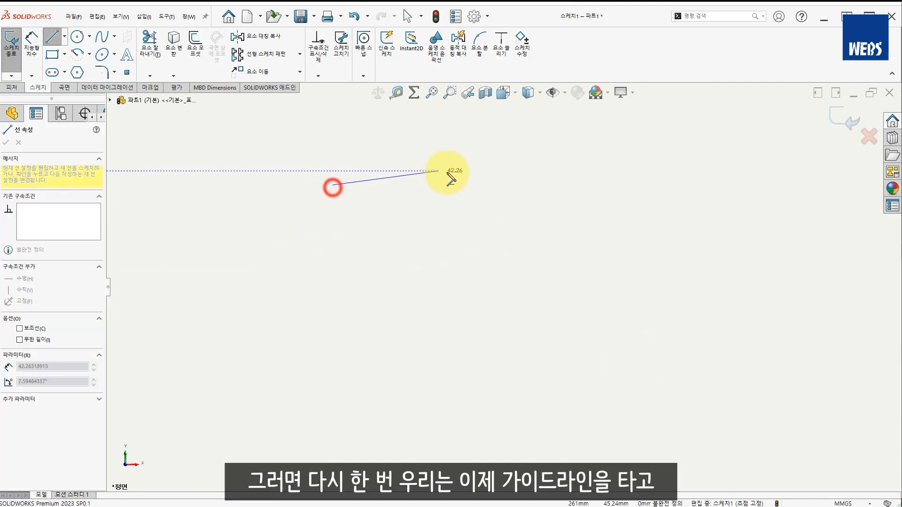
left_click(608, 185)
left_click(608, 250)
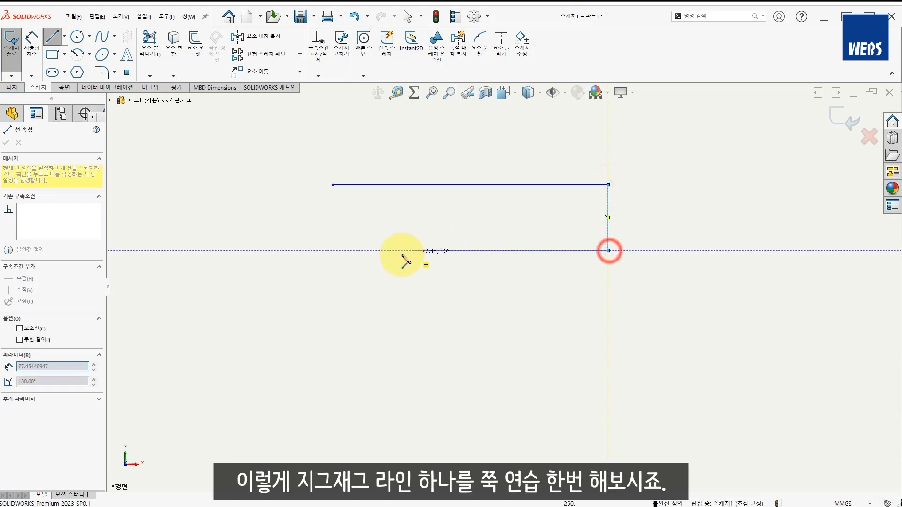
left_click(338, 251)
left_click(339, 307)
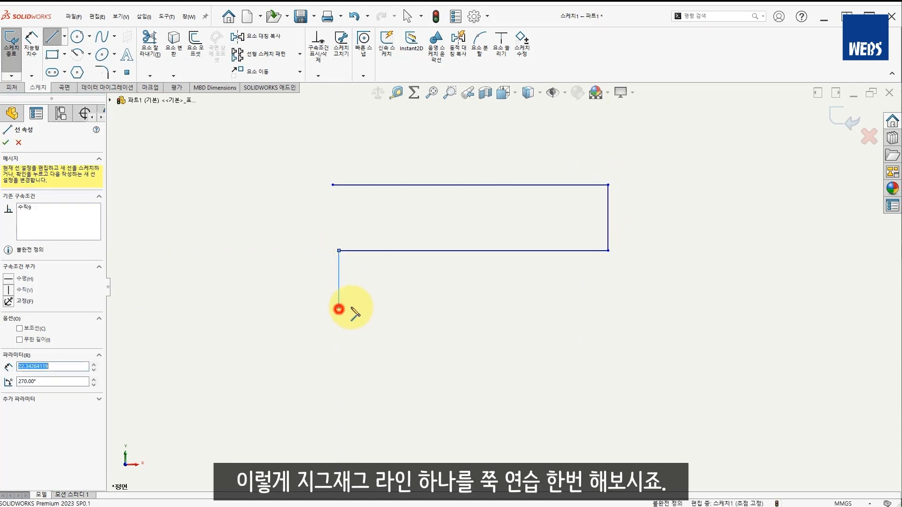
left_click(600, 307)
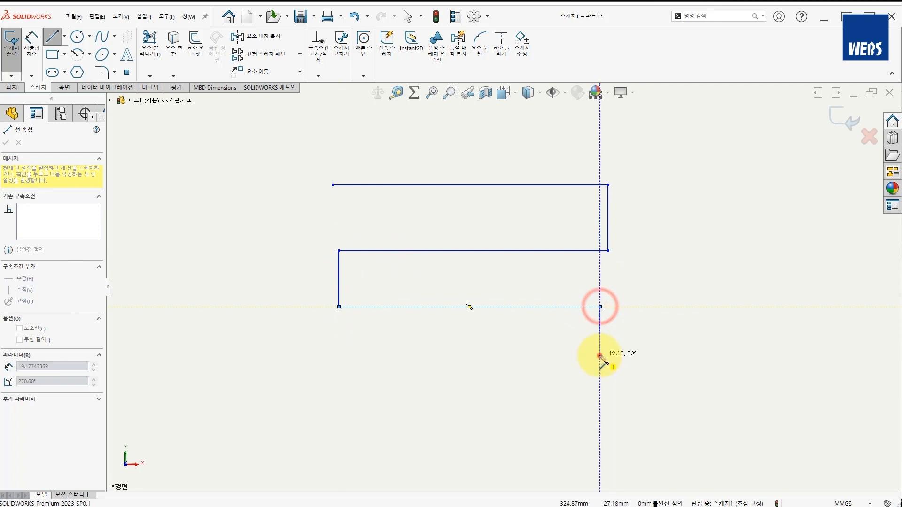
left_click(600, 355)
left_click(344, 355)
key("Escape")
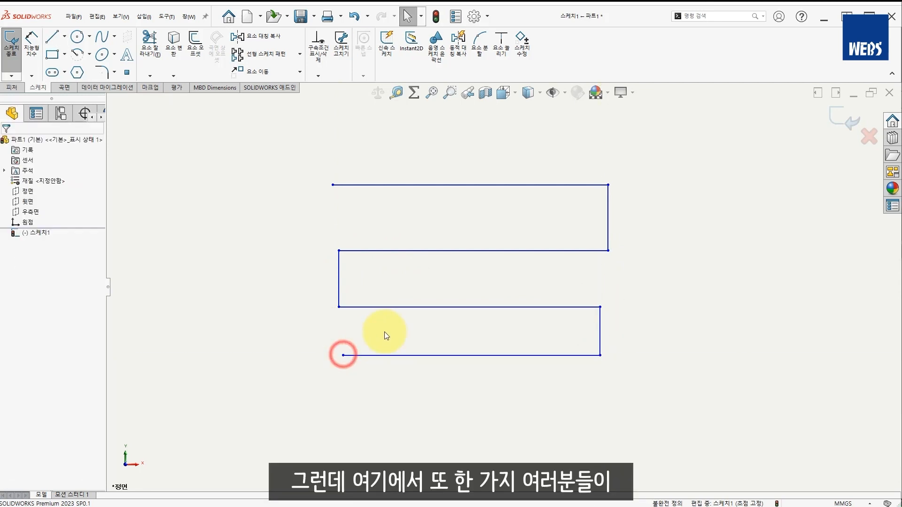
left_click(386, 332)
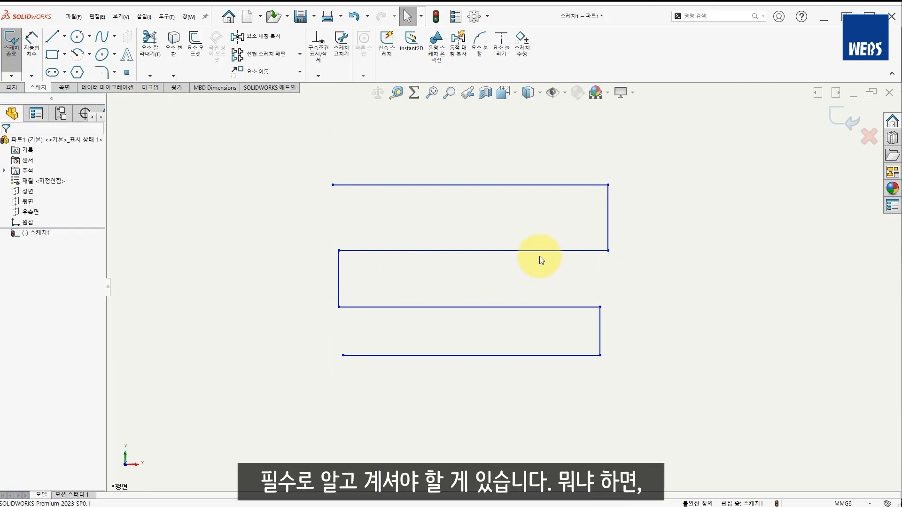
scroll(543, 252, "down", 2)
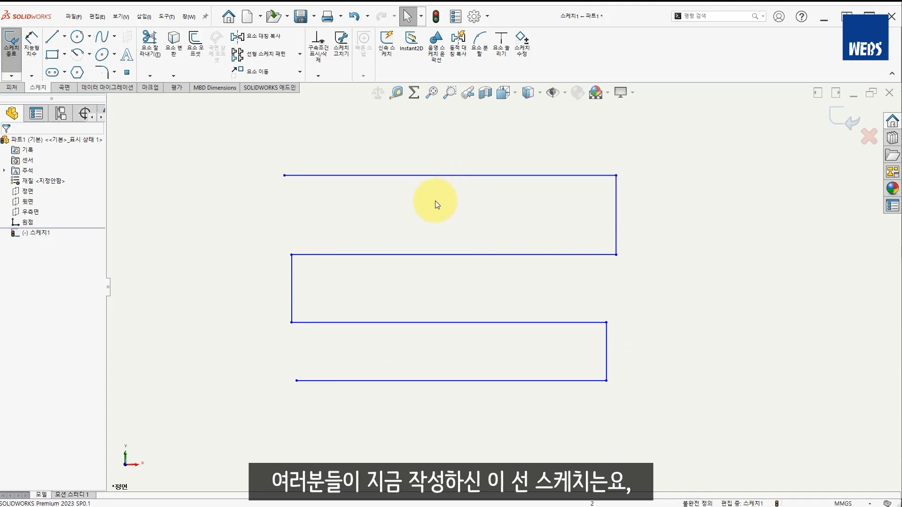
left_click(11, 89)
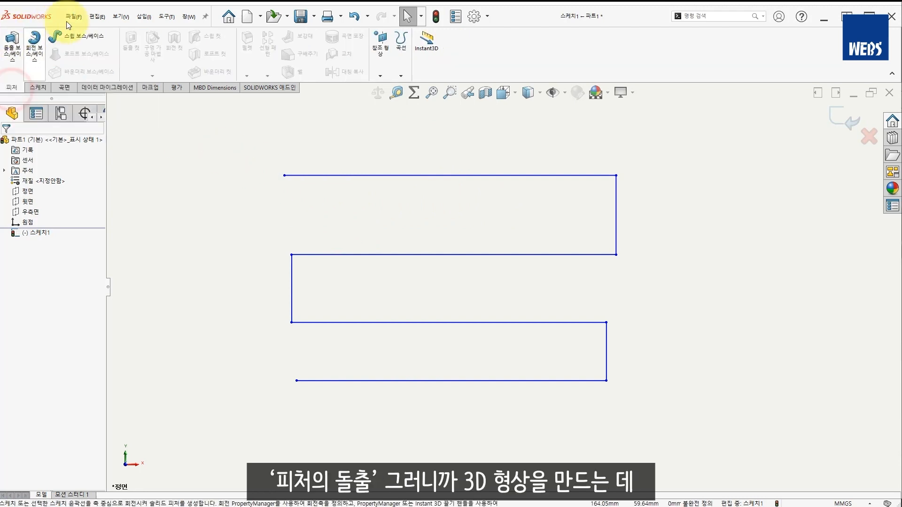
left_click(40, 88)
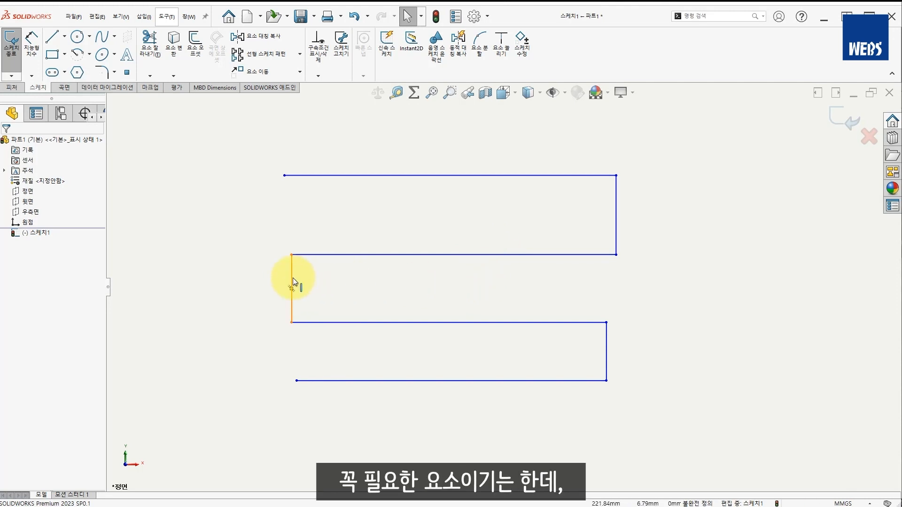
left_click(14, 88)
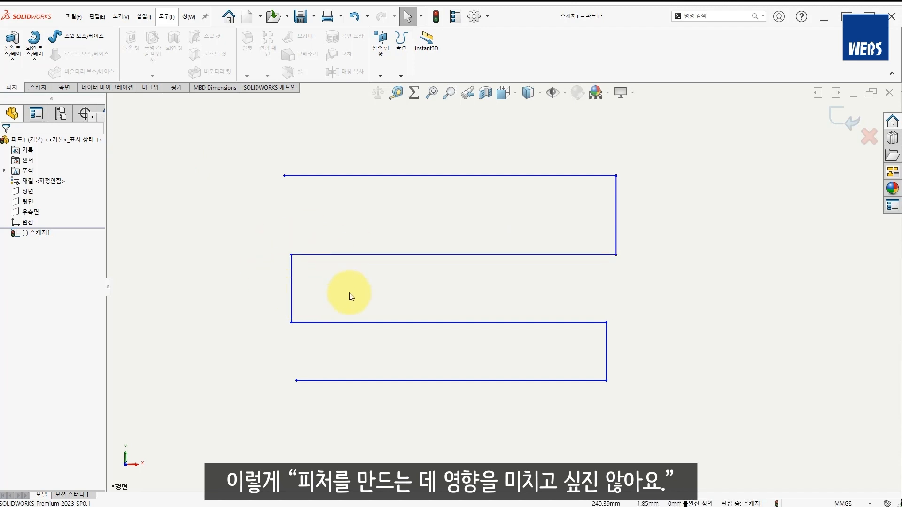
key("Delete")
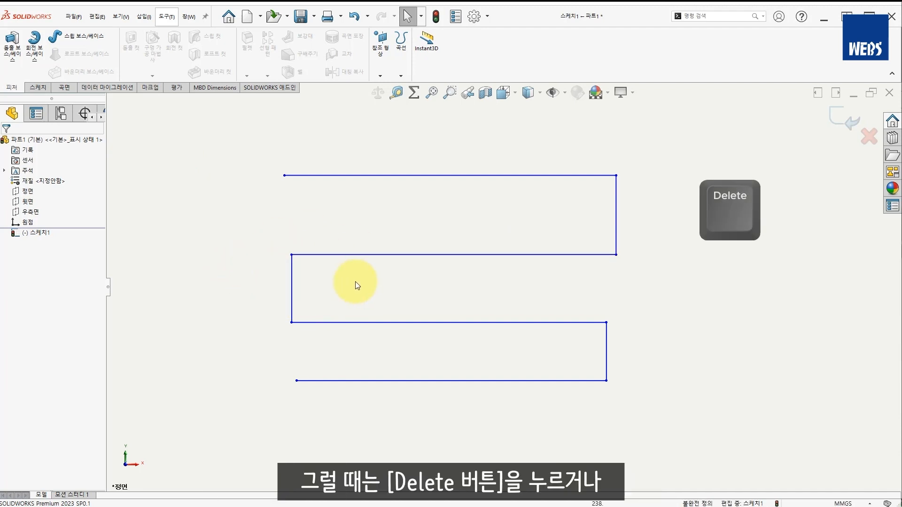
left_click(353, 282)
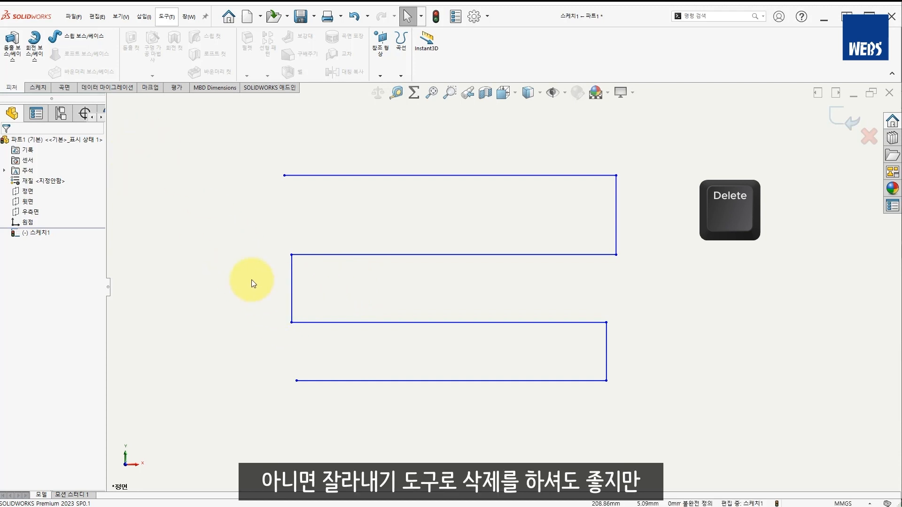
left_click(48, 88)
Step: Convert the short vertical line on the left side of the zigzag into a construction line
left_click(295, 285)
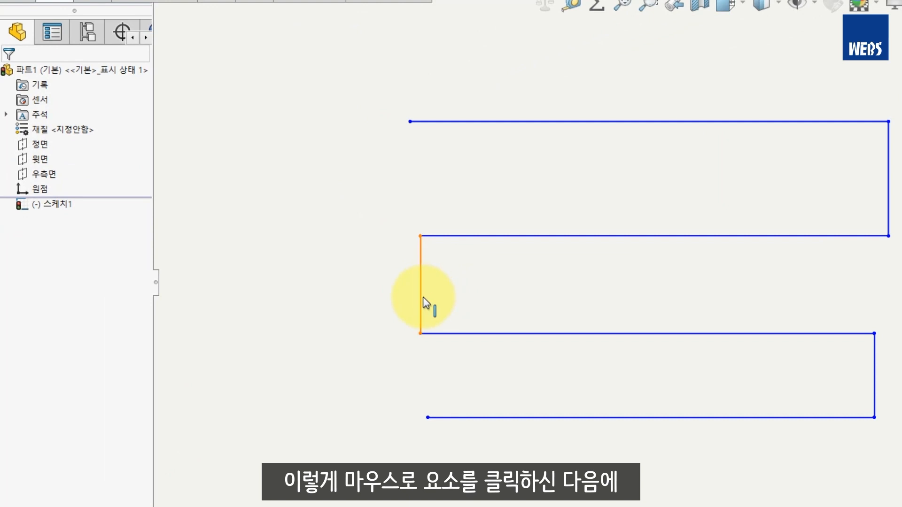
left_click(422, 297)
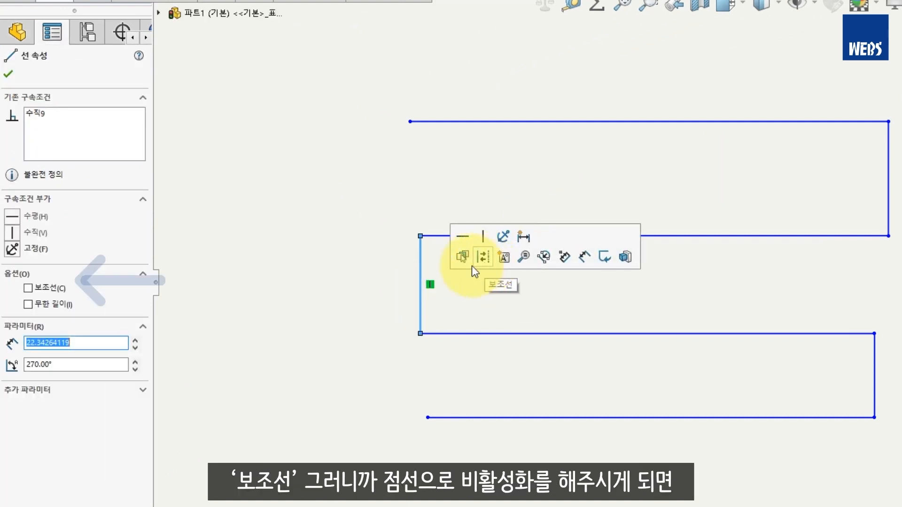
left_click(50, 291)
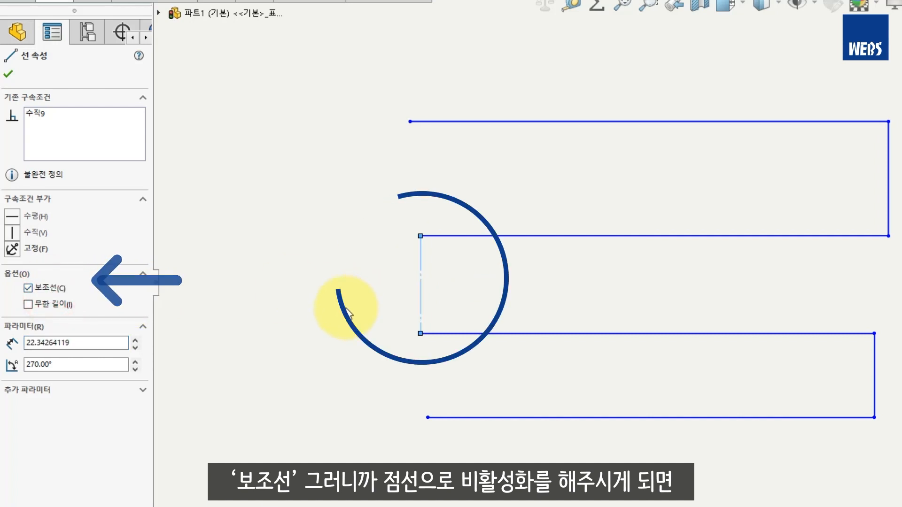
left_click(346, 307)
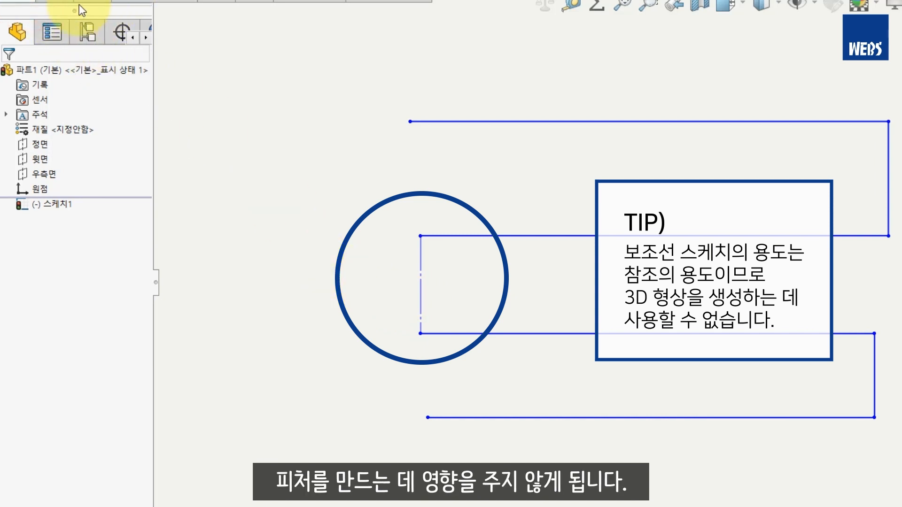
left_click(58, 1)
left_click(519, 298)
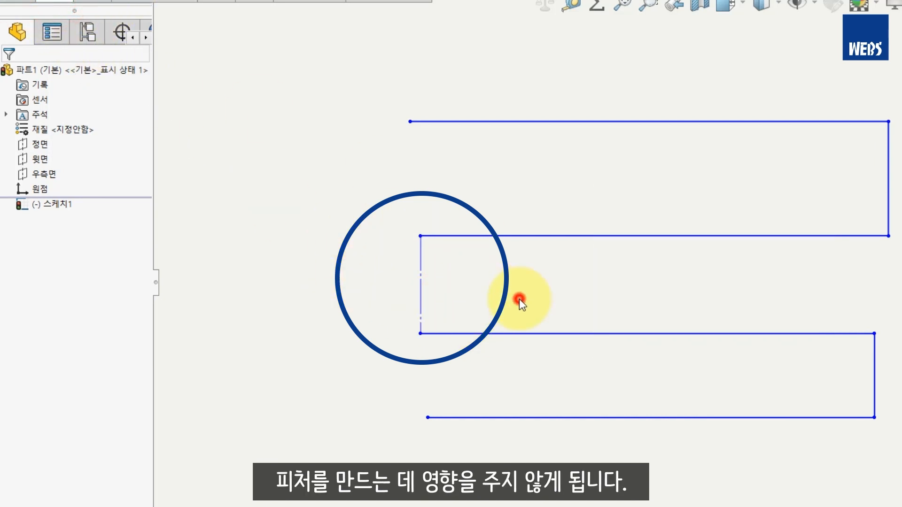
Step: Examine the length and angle parameters of the zigzag's topmost horizontal line, leaving them as they are
left_click(647, 122)
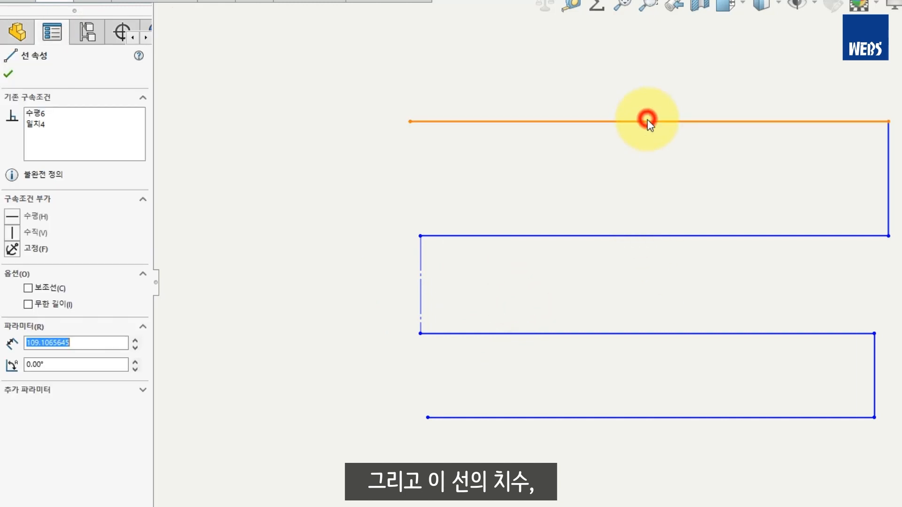
scroll(664, 121, "down", 3)
scroll(733, 174, "down", 2)
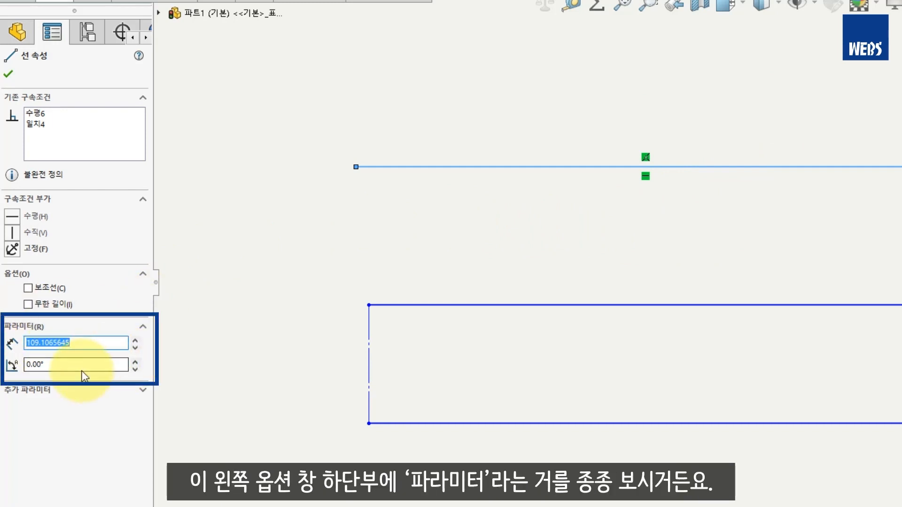
left_click(87, 346)
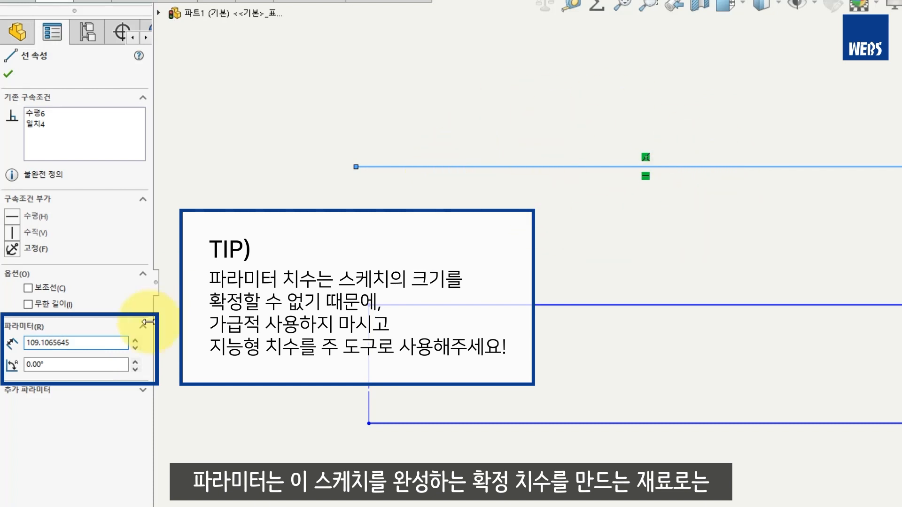
double_click(80, 343)
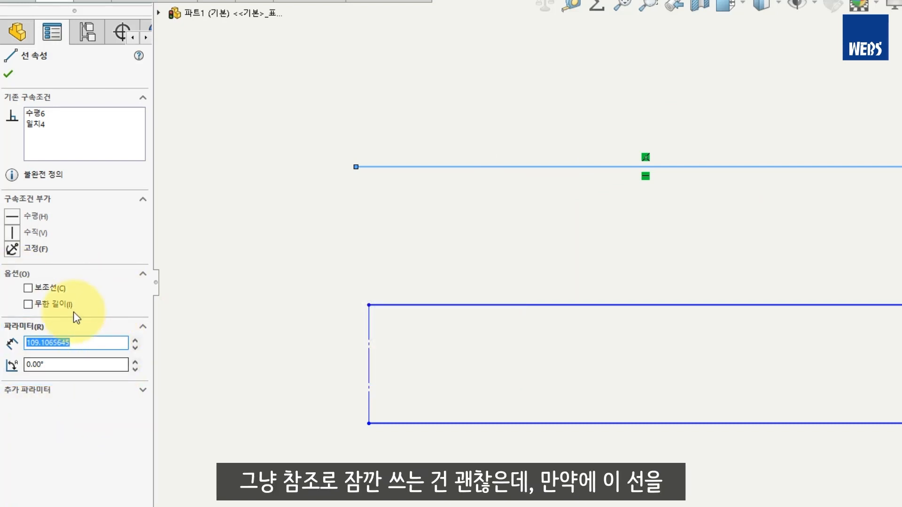
left_click(511, 231)
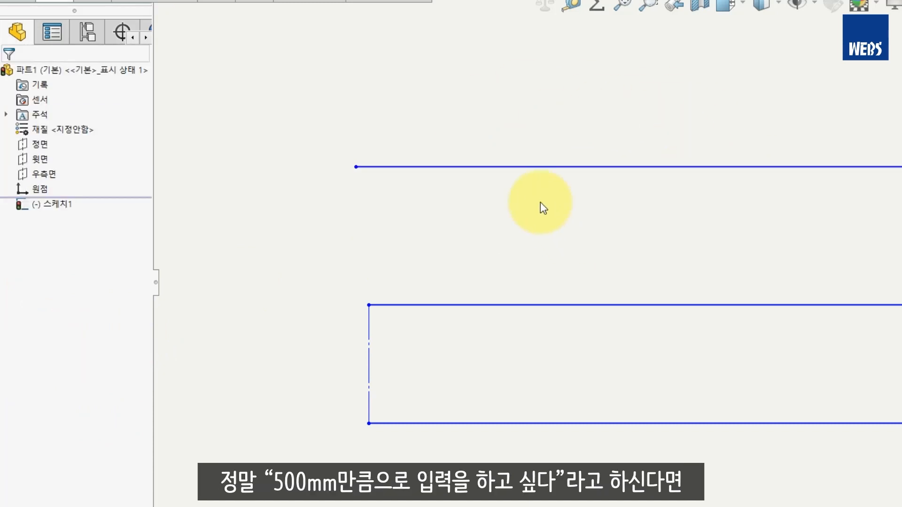
Step: Add a Smart Dimension above the zigzag's topmost horizontal line, accepting its drawn length
left_click(601, 165)
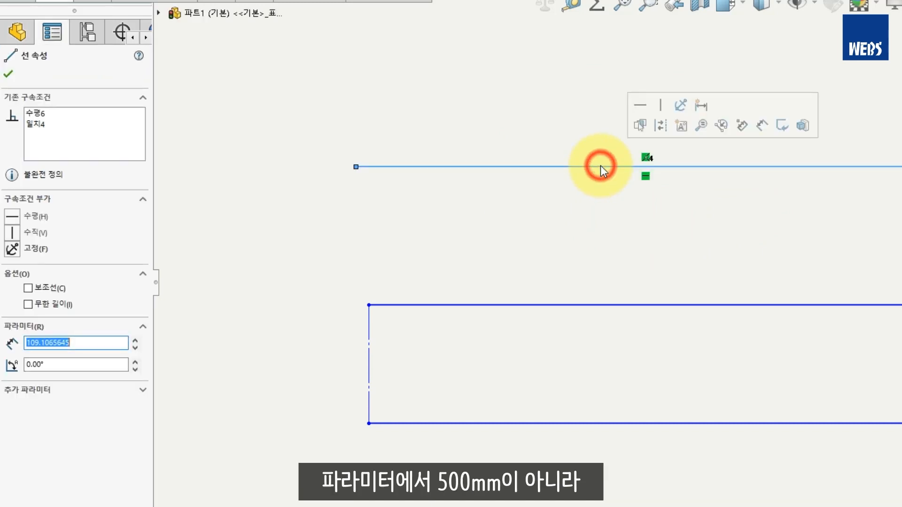
left_click(322, 222)
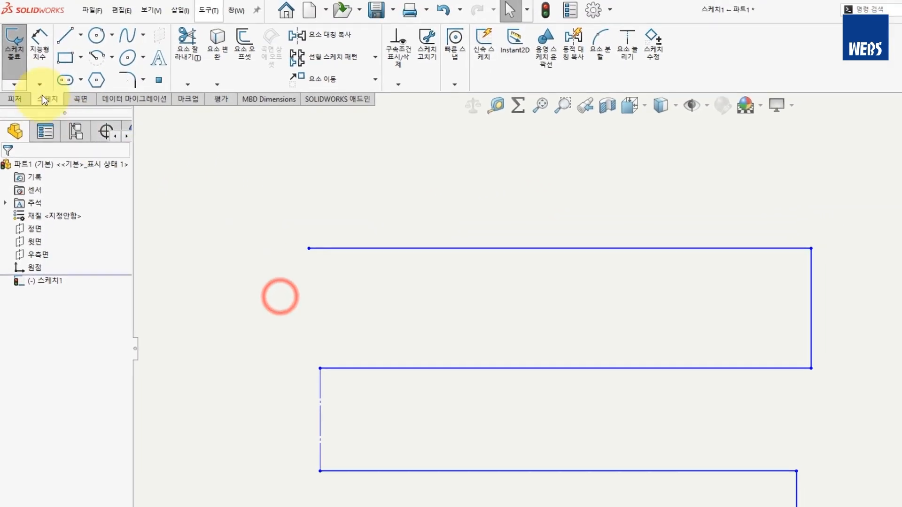
left_click(41, 71)
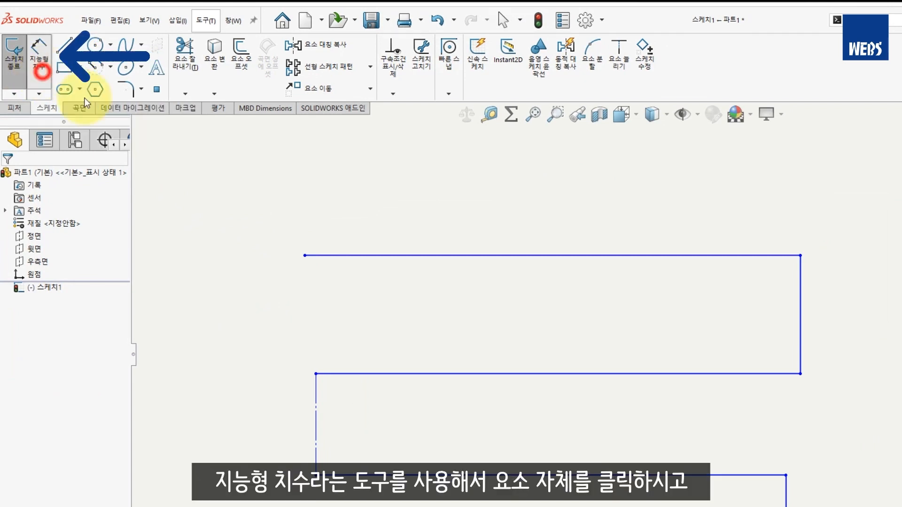
left_click(589, 256)
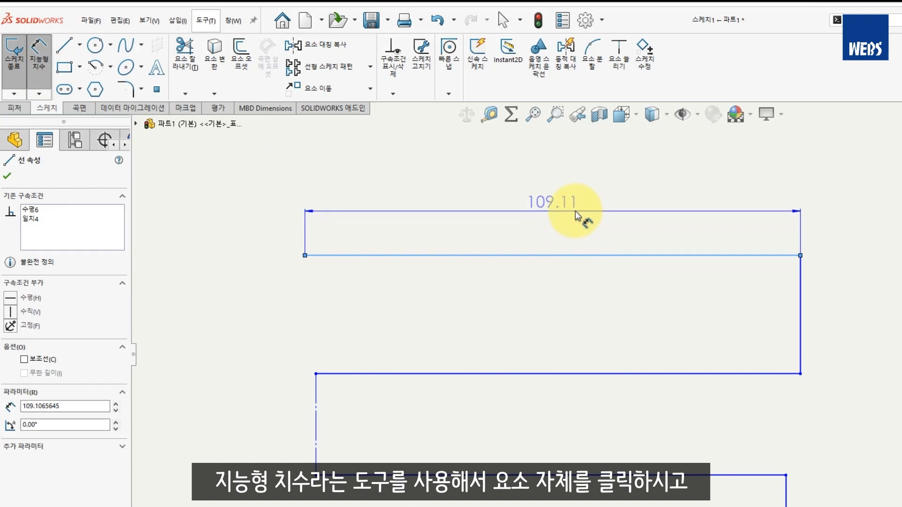
left_click(575, 211)
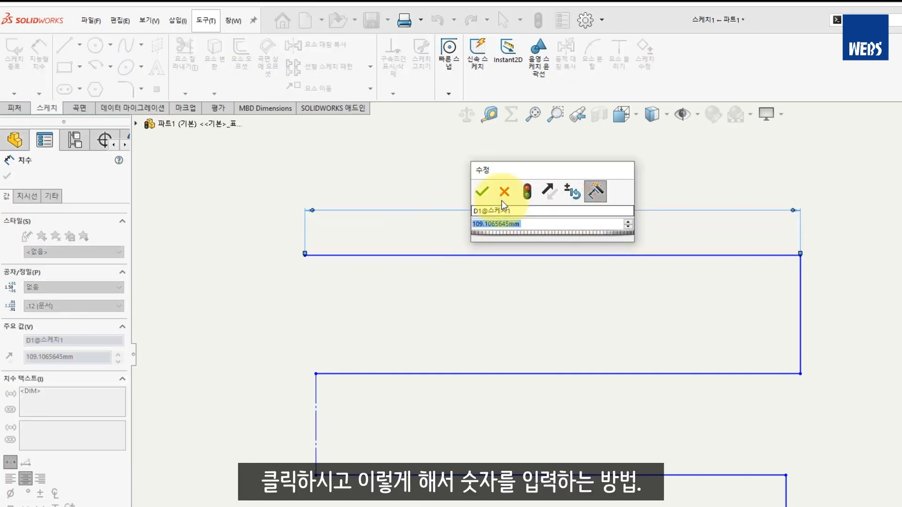
left_click(485, 190)
left_click(568, 312)
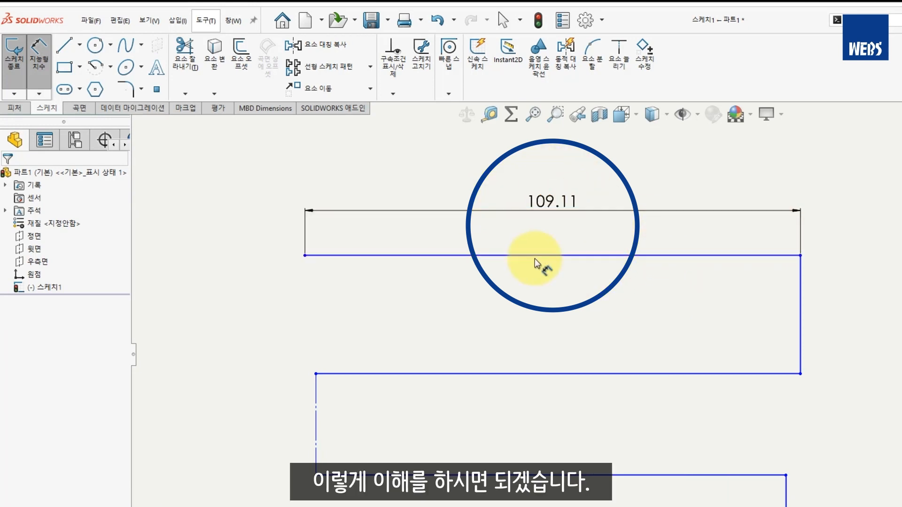
Step: Undo the length dimension on the topmost line and leave the dimension command
key("ctrl+z")
left_click(569, 223)
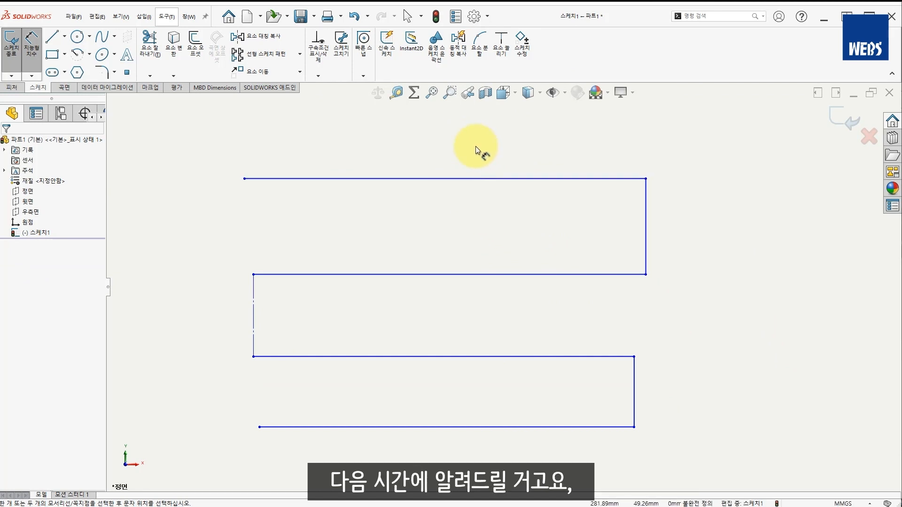
key("Escape")
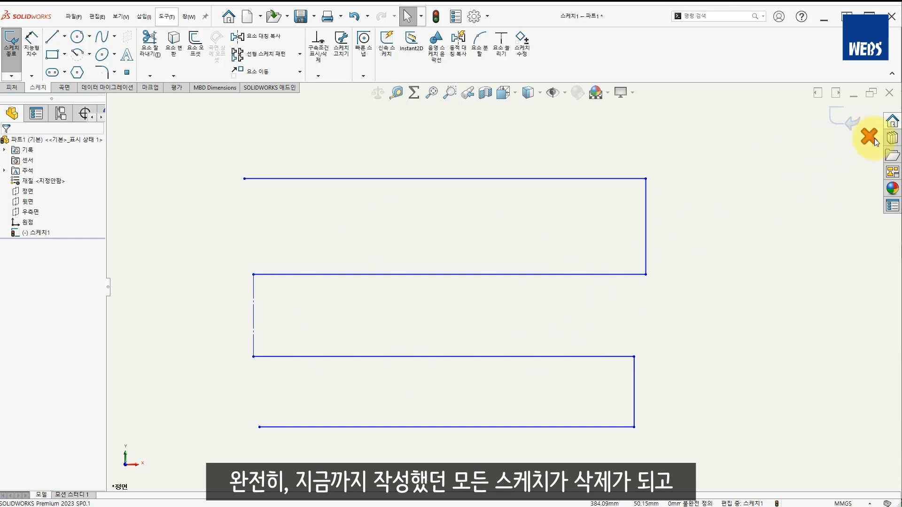
Step: Exit the sketch keeping its lines, and close the part without saving it
left_click(844, 118)
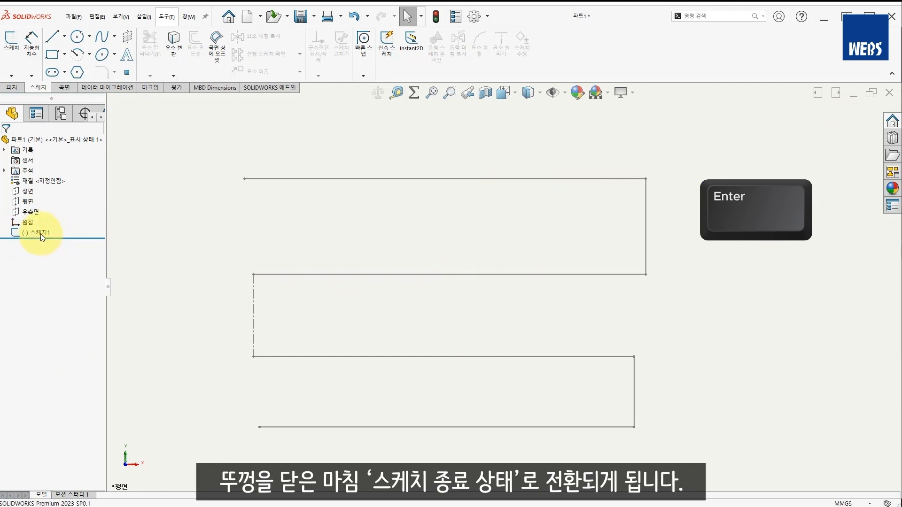
left_click(888, 93)
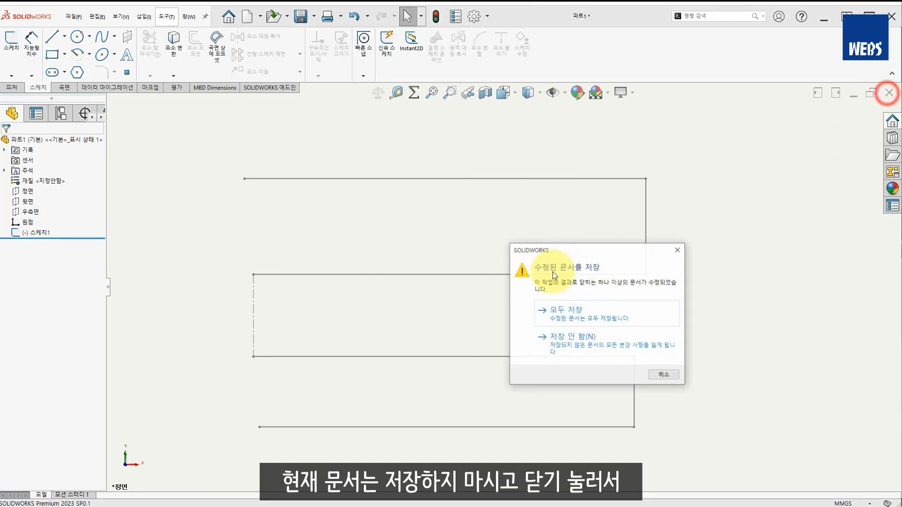
left_click(589, 340)
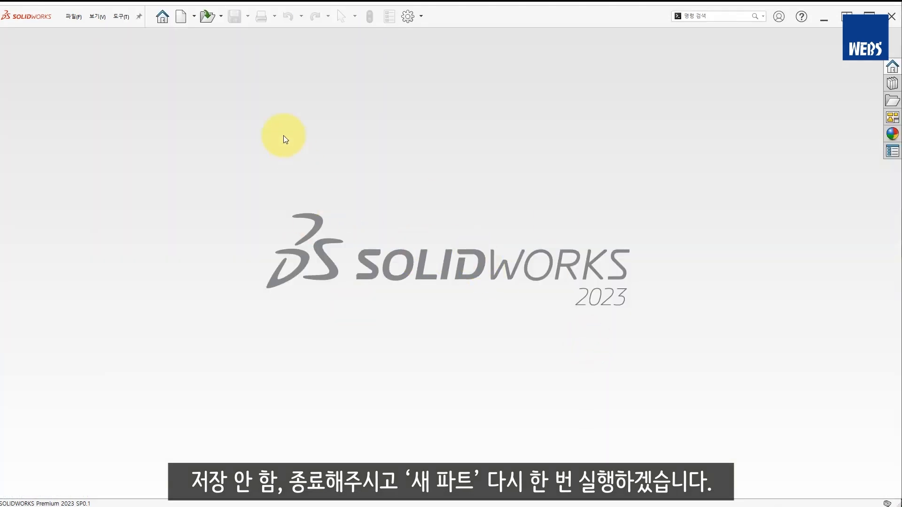
Step: Create a new part and start a sketch on its top plane
left_click(181, 17)
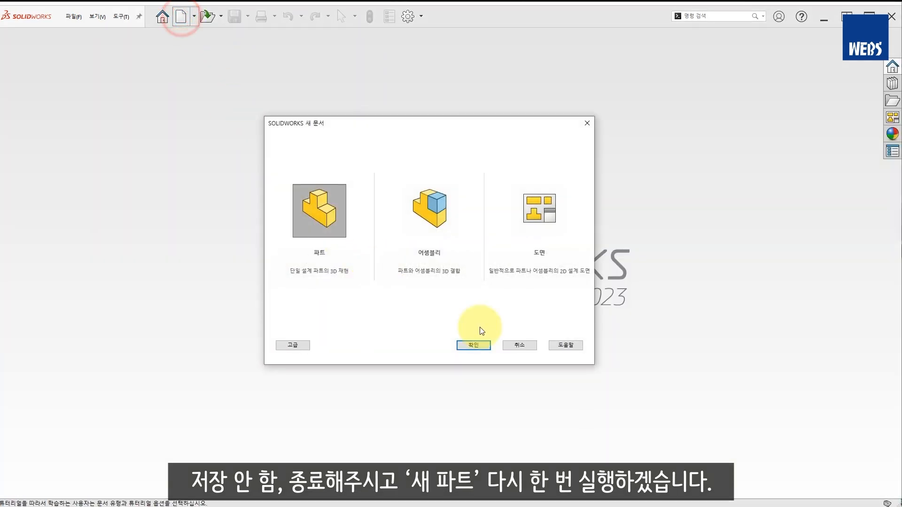
left_click(479, 342)
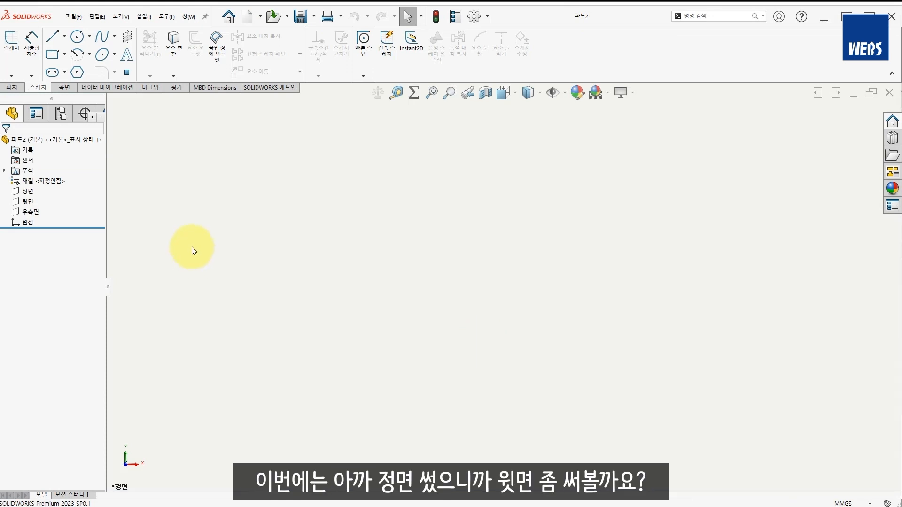
left_click(32, 202)
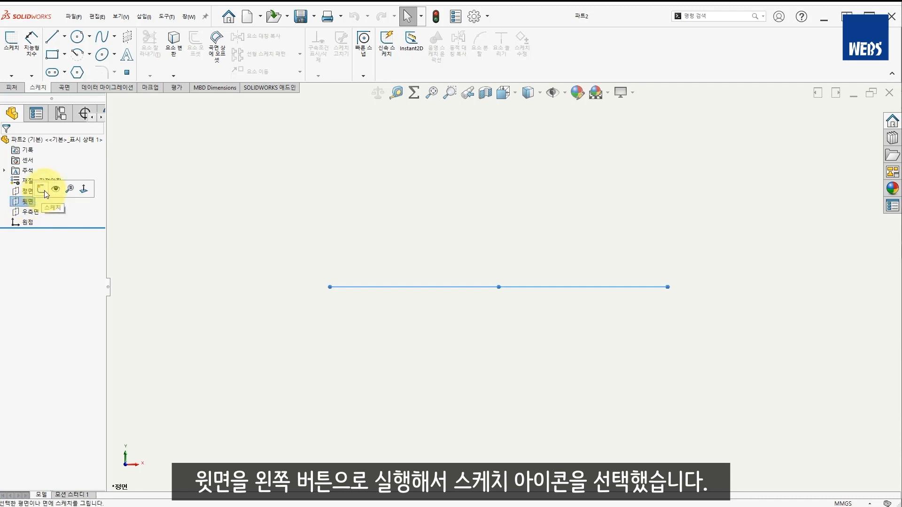
left_click(46, 193)
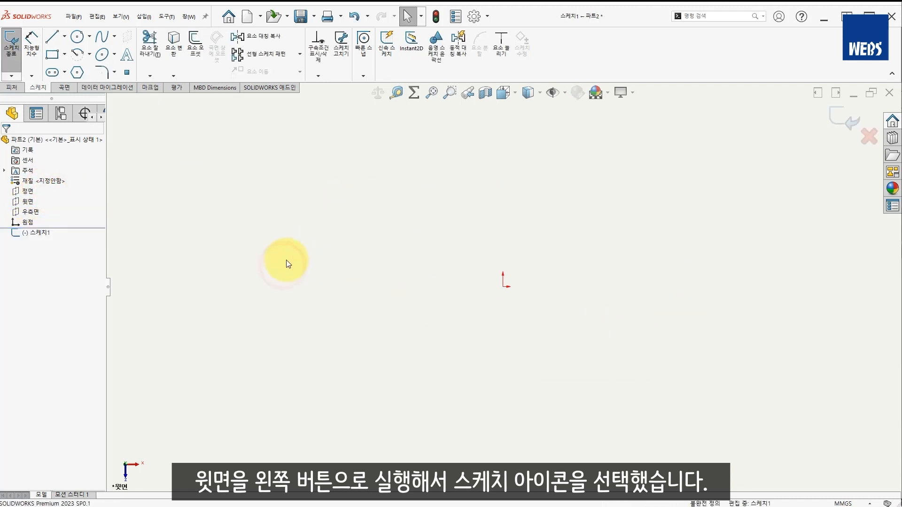
Step: Sketch two overlapping corner rectangles left of the origin, about 101 by 92 mm and, lower down, about 81 by 56 mm
key("s")
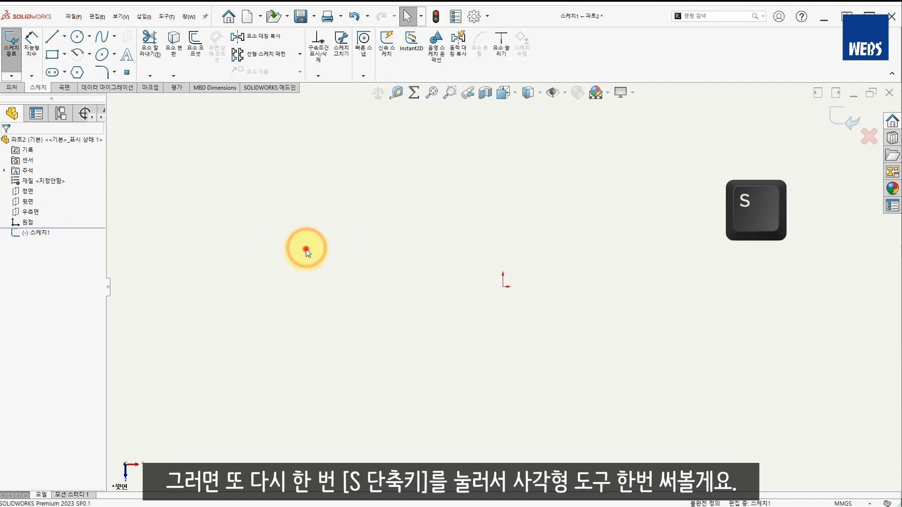
left_click(335, 286)
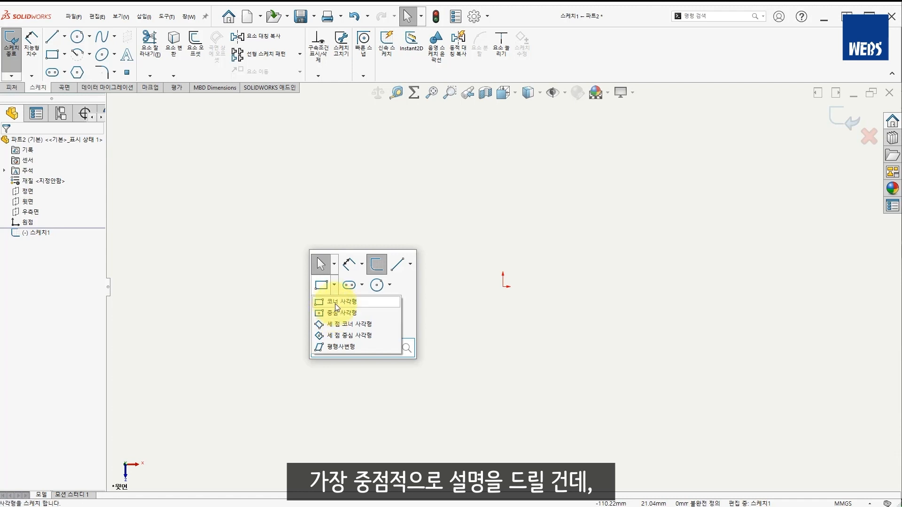
left_click(337, 303)
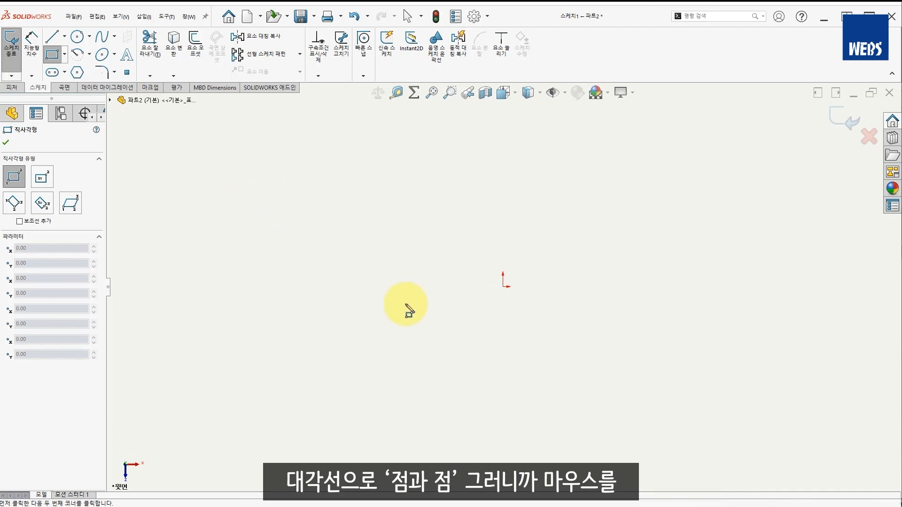
left_click(250, 180)
left_click(431, 344)
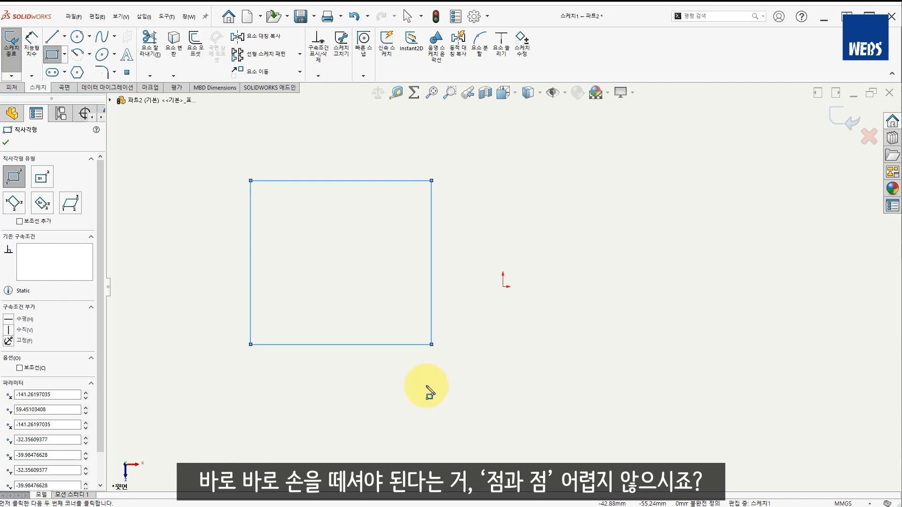
left_click(479, 377)
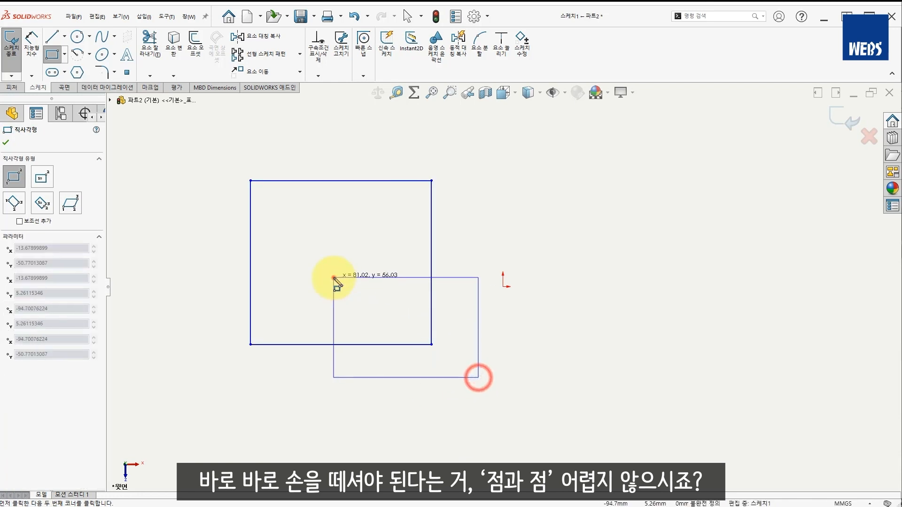
left_click(333, 277)
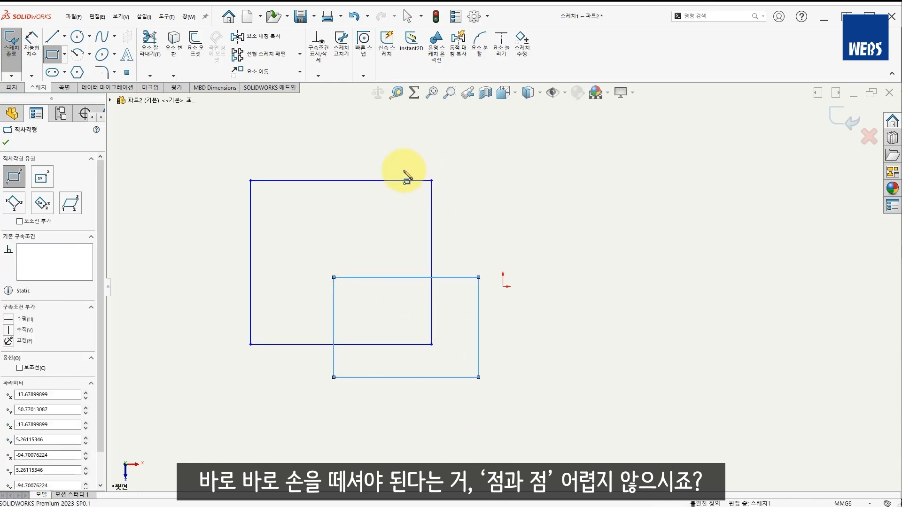
Step: Sketch two more overlapping corner rectangles, about 127 by 53 mm above and 83 by 77 mm right of the origin, and inspect the latter's right edge
left_click(364, 145)
left_click(592, 240)
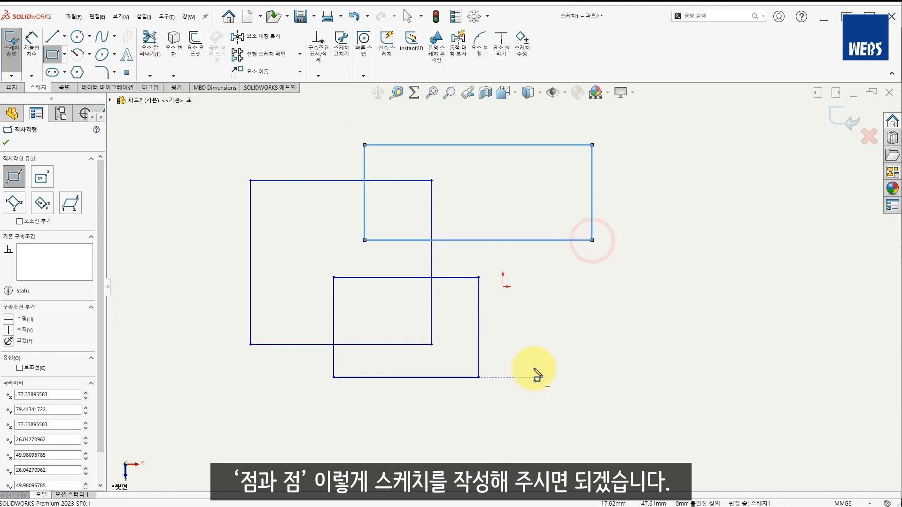
left_click(524, 211)
left_click(672, 349)
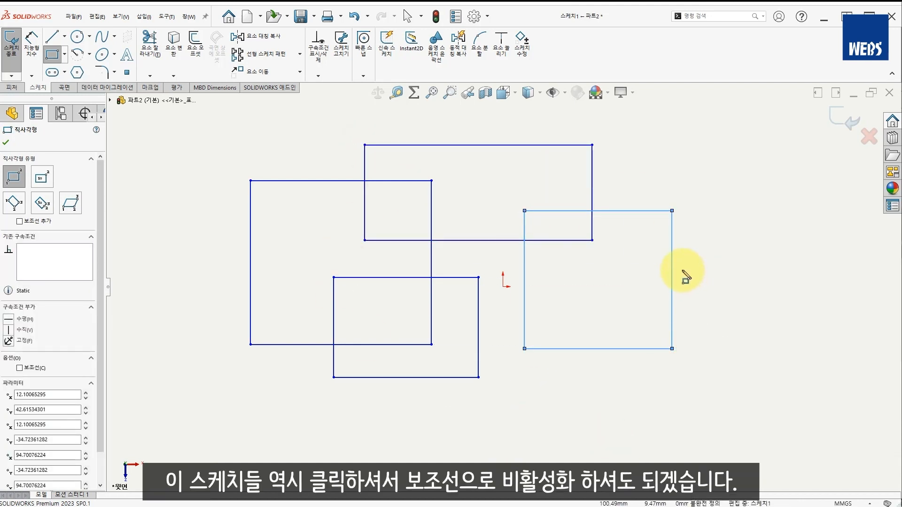
key("Escape")
left_click(672, 242)
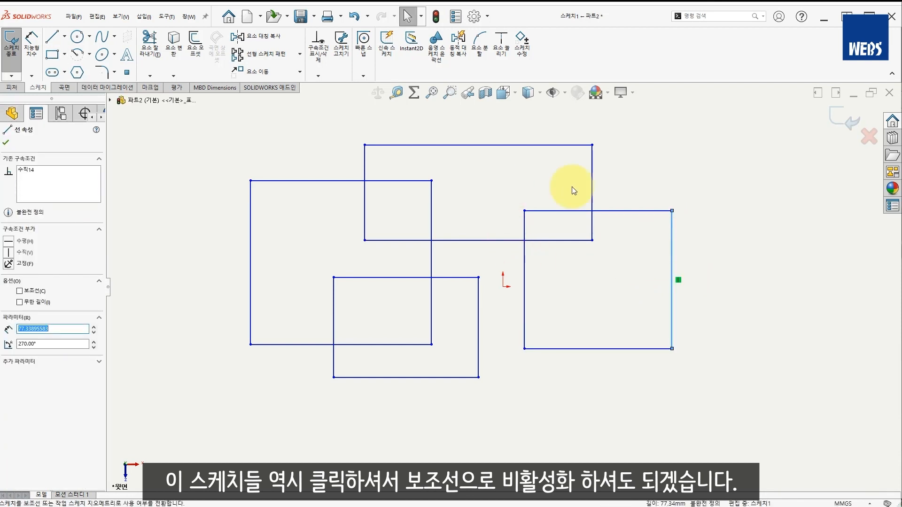
left_click(625, 303)
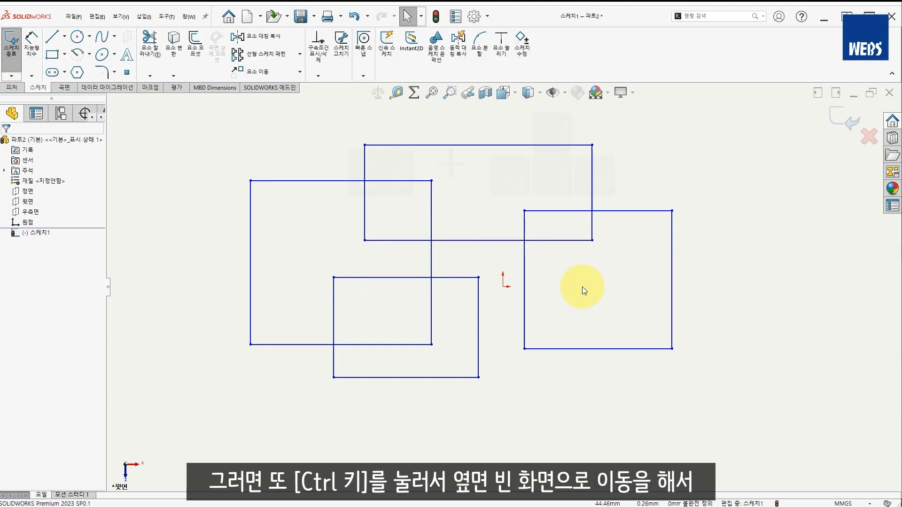
Step: Bring an empty area of the top plane sketch to the right of the four rectangles into view
key("ctrl+Right")
key("ctrl+Right")
key("ctrl+Right")
key("ctrl+Left")
key("ctrl+Left")
key("ctrl+Left")
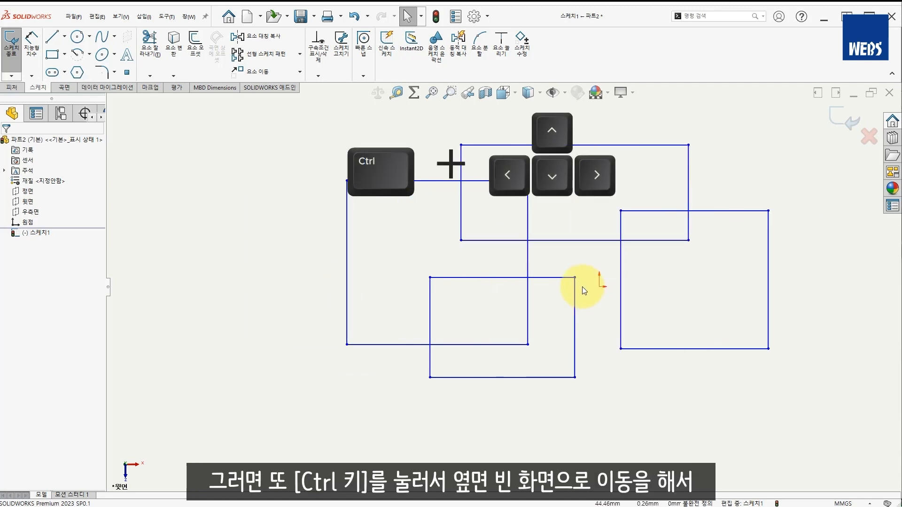
key("ctrl+Left")
key("ctrl+Left")
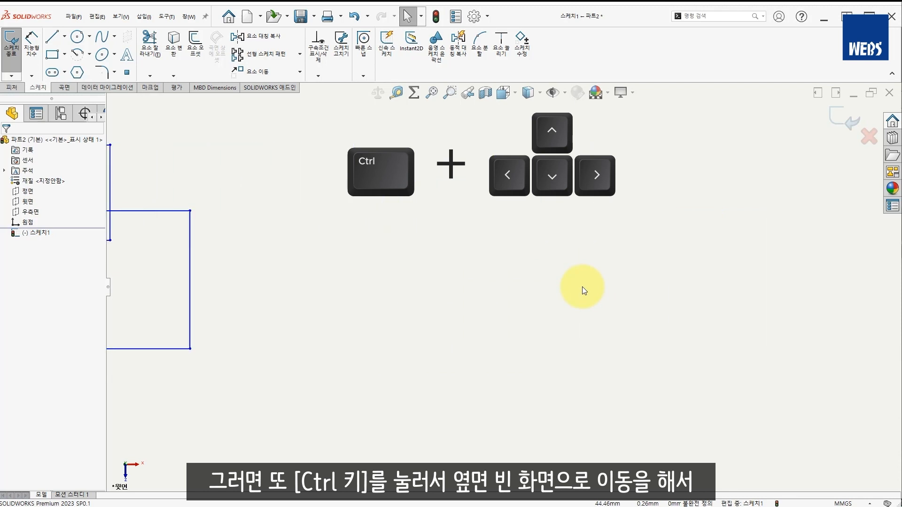
left_click(415, 261)
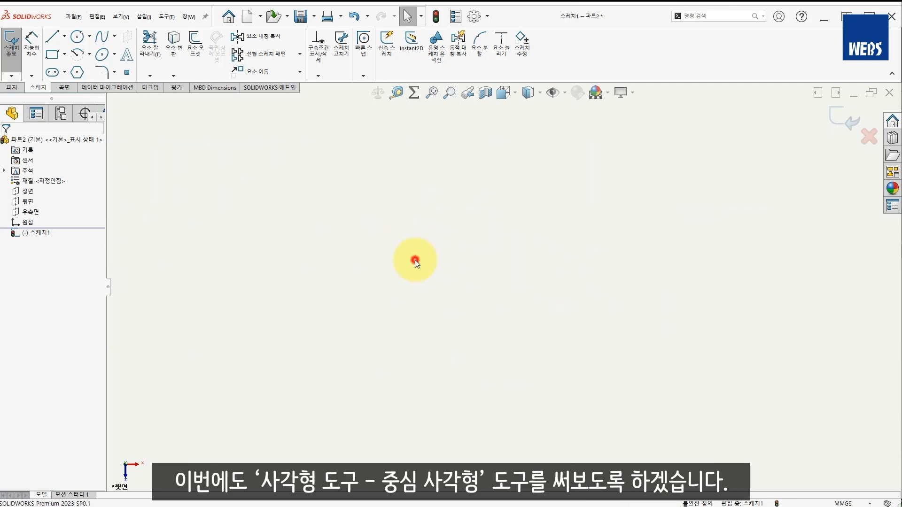
Step: Sketch two center rectangles side by side, the left about 66 by 77 mm and the right about 61 by 77 mm, with aligned centers
key("s")
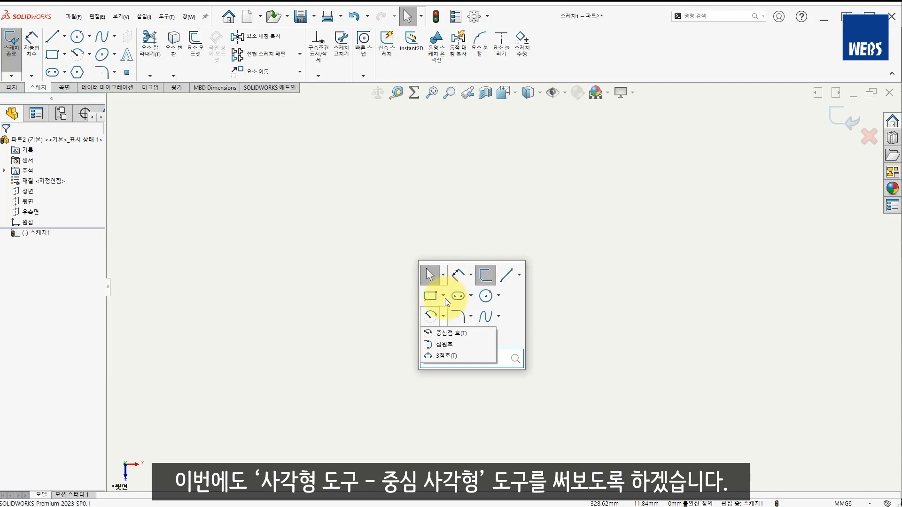
mouse_move(444, 297)
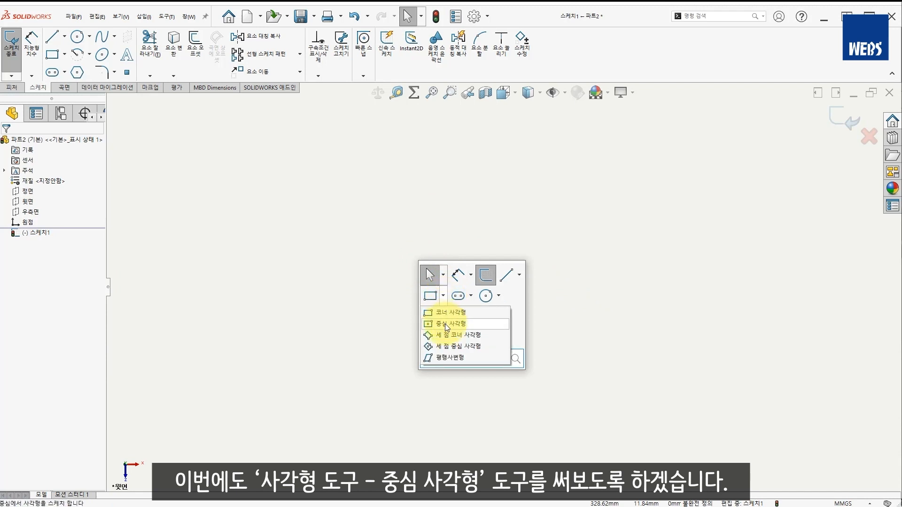
left_click(446, 324)
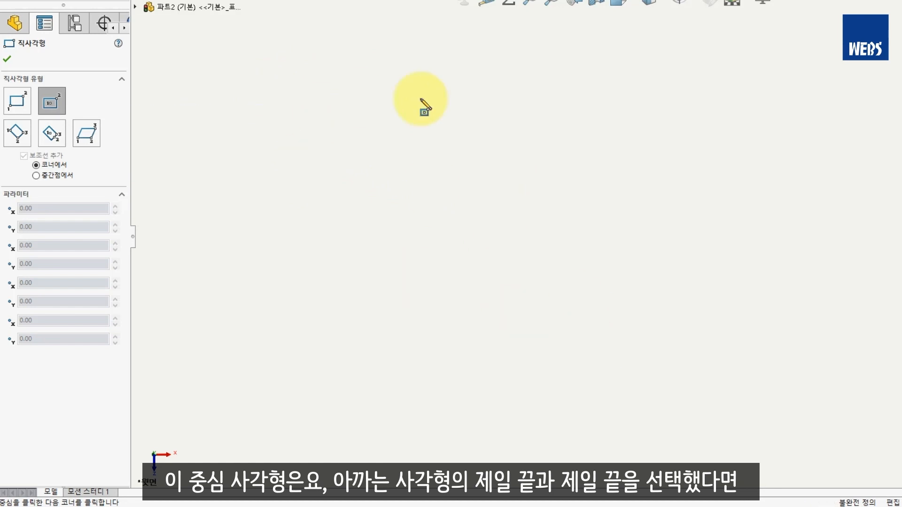
left_click(401, 188)
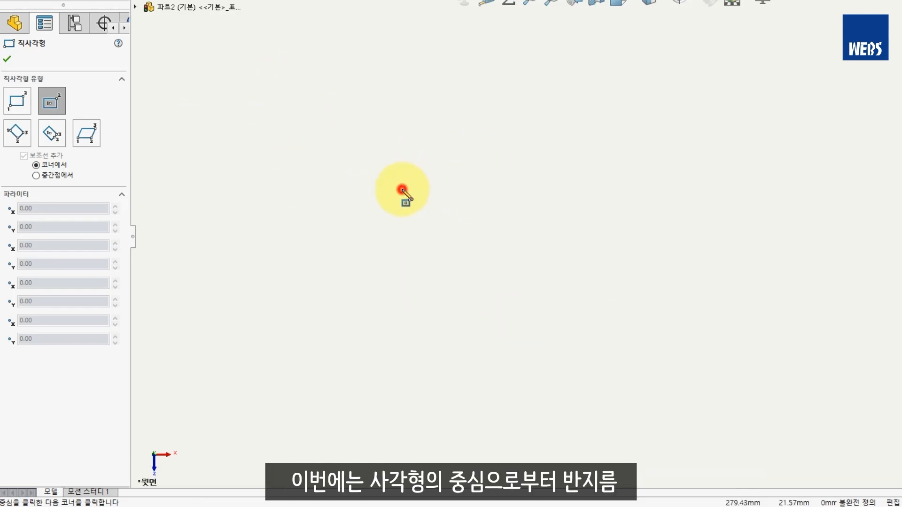
left_click(475, 274)
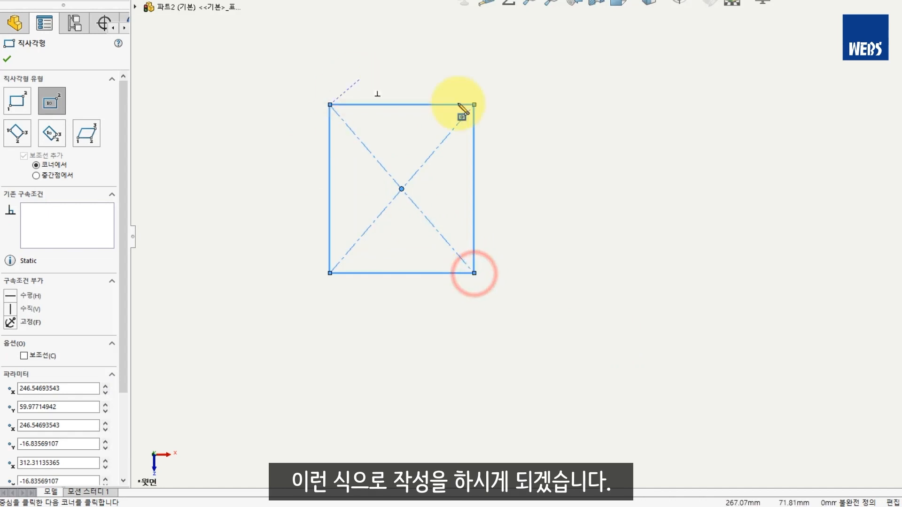
left_click(568, 188)
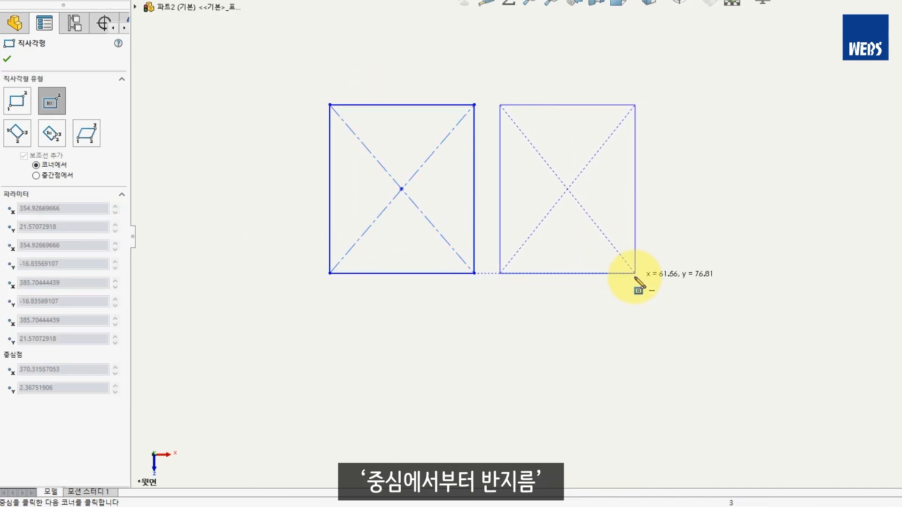
left_click(635, 274)
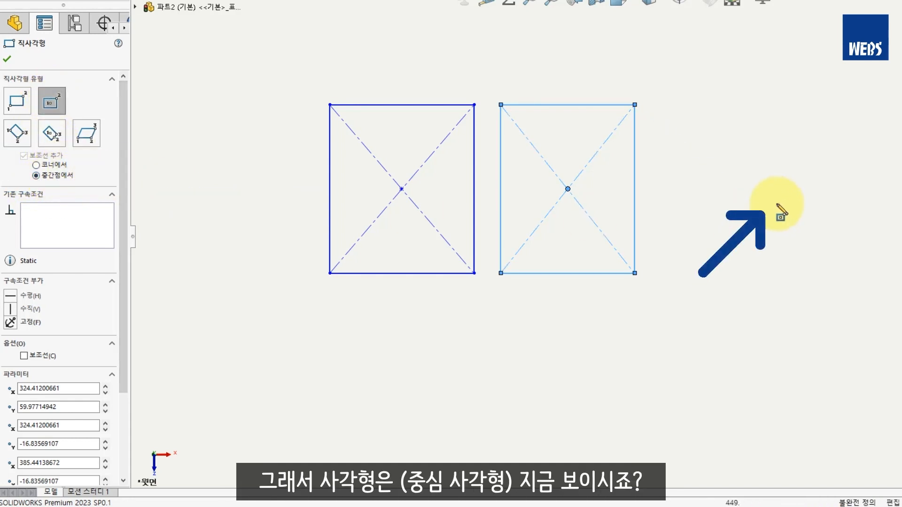
Step: Sketch two center rectangles with midpoint construction lines beside the existing pair, about 59 by 77 mm and 71 by 77 mm, with aligned centers
left_click(778, 189)
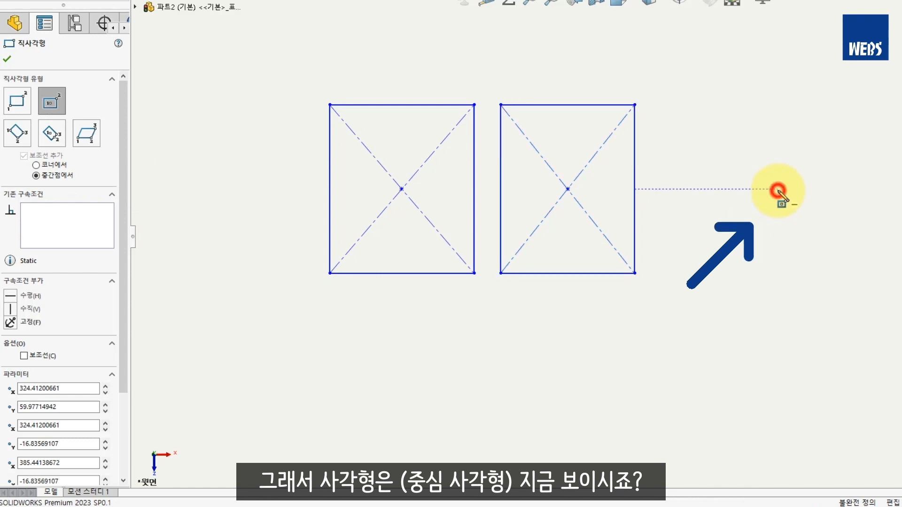
left_click(841, 104)
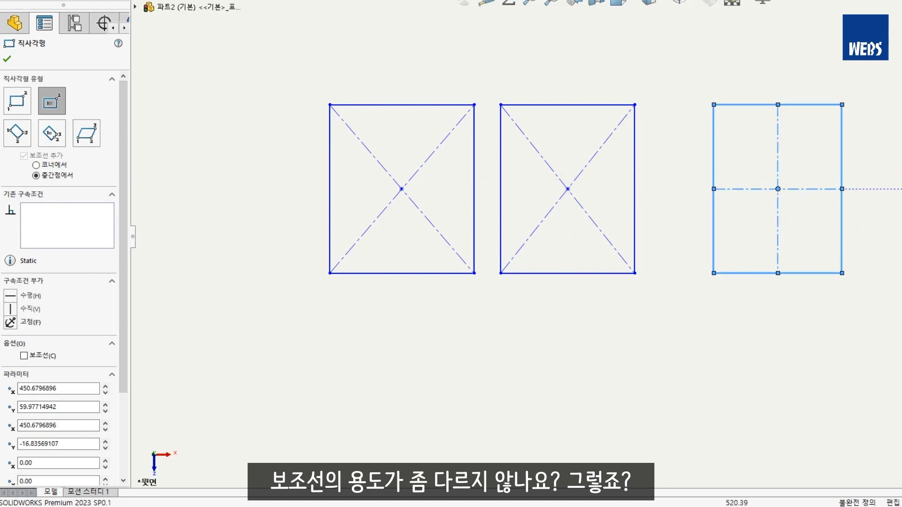
left_click(901, 190)
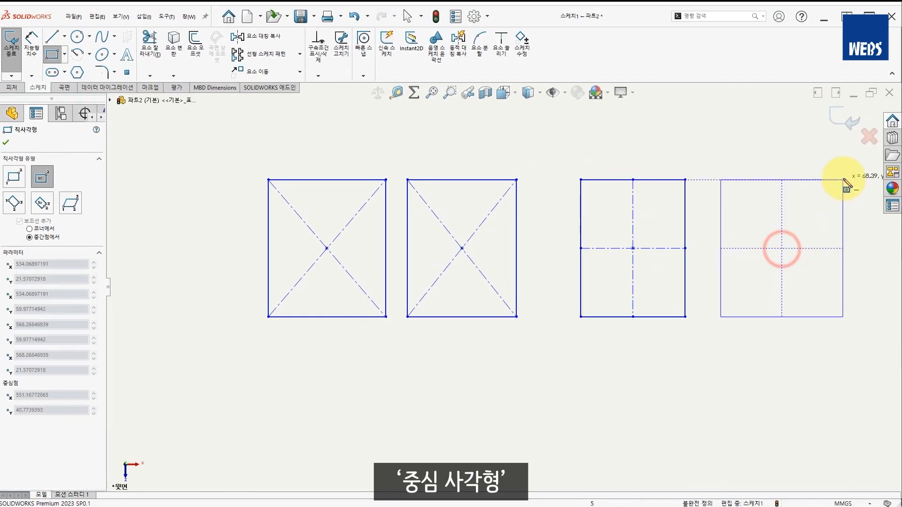
left_click(845, 179)
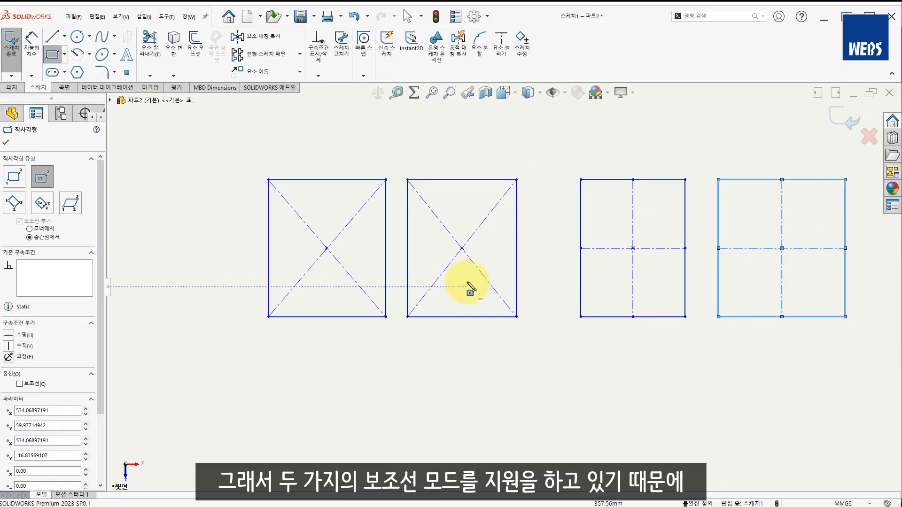
left_click(29, 237)
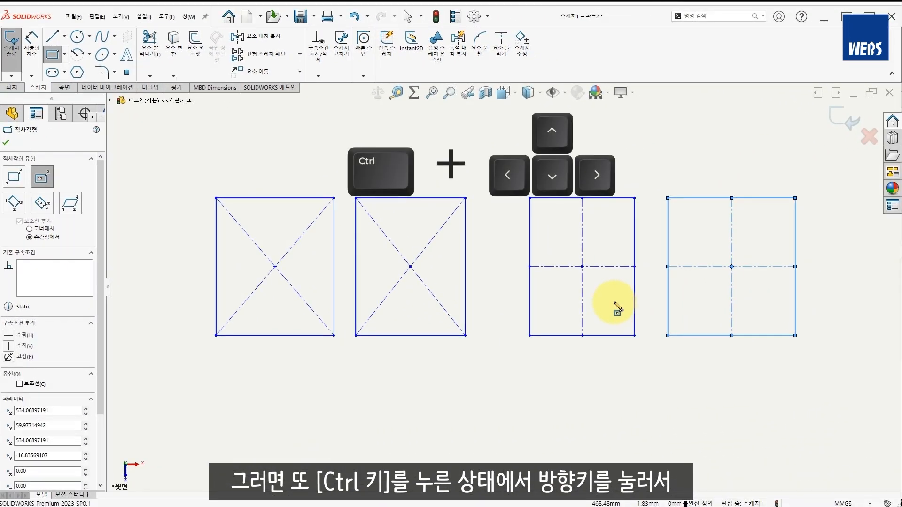
Step: Bring an empty area of the sketch to the right of the four center rectangles into view and finish the Rectangle command
key("ctrl+Left")
key("ctrl+Left")
key("ctrl+Left")
key("ctrl+Left")
key("ctrl+Left")
key("ctrl+Left")
key("ctrl+Left")
key("ctrl+Left")
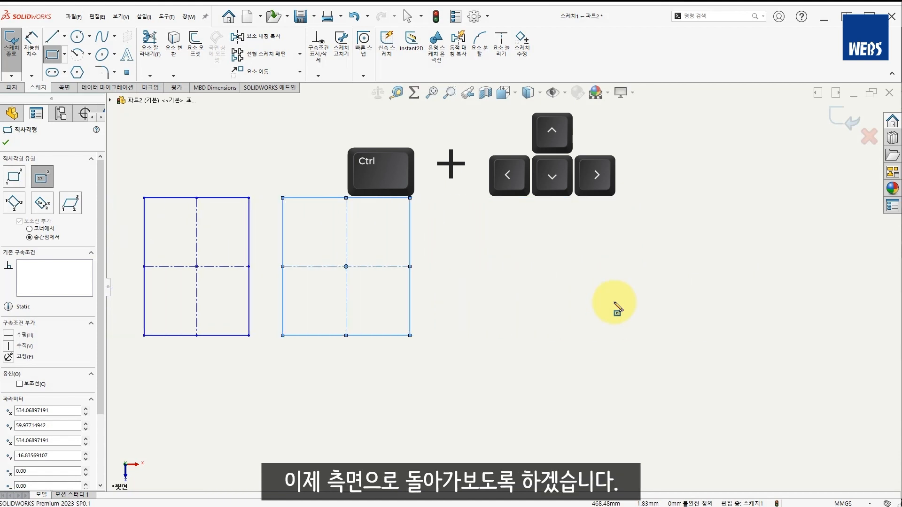
key("ctrl+Left")
key("ctrl+Left")
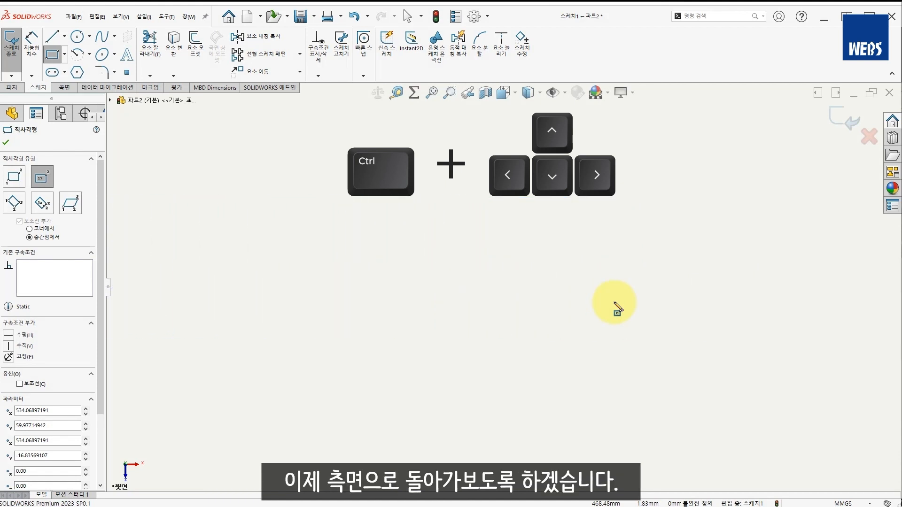
left_click(6, 142)
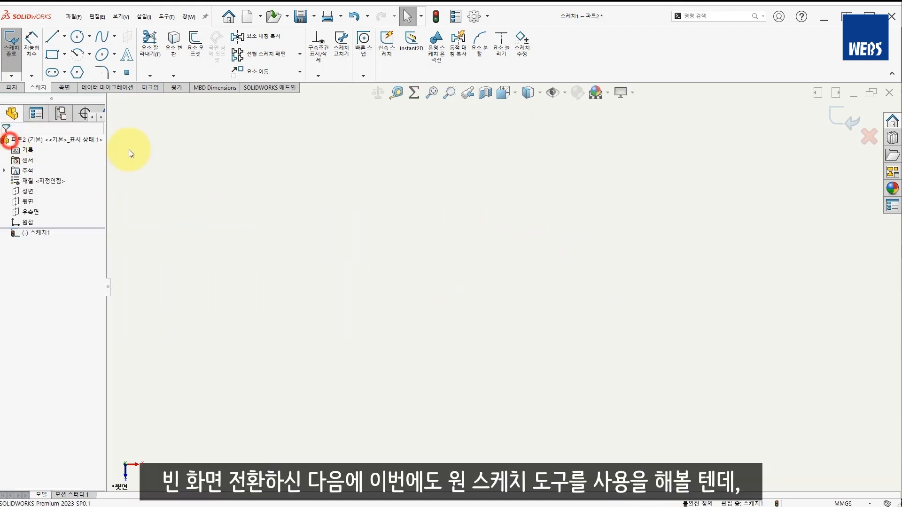
left_click(378, 210)
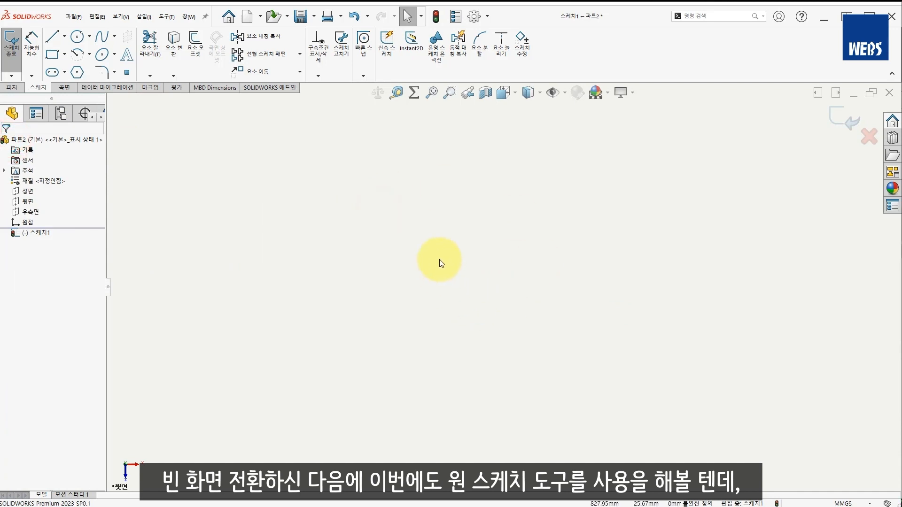
Step: Sketch three overlapping center-radius circles with radii of about 47 mm, 59 mm to its right and 50 mm below them
key("s")
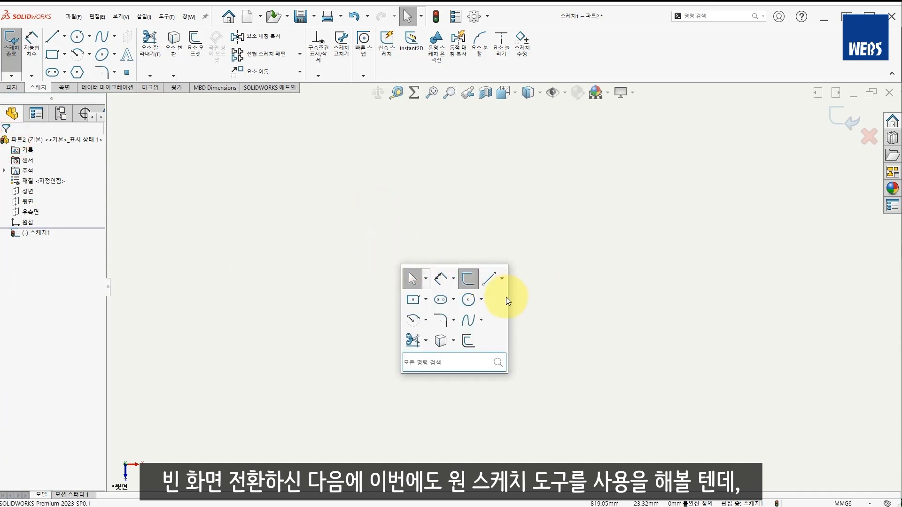
left_click(481, 300)
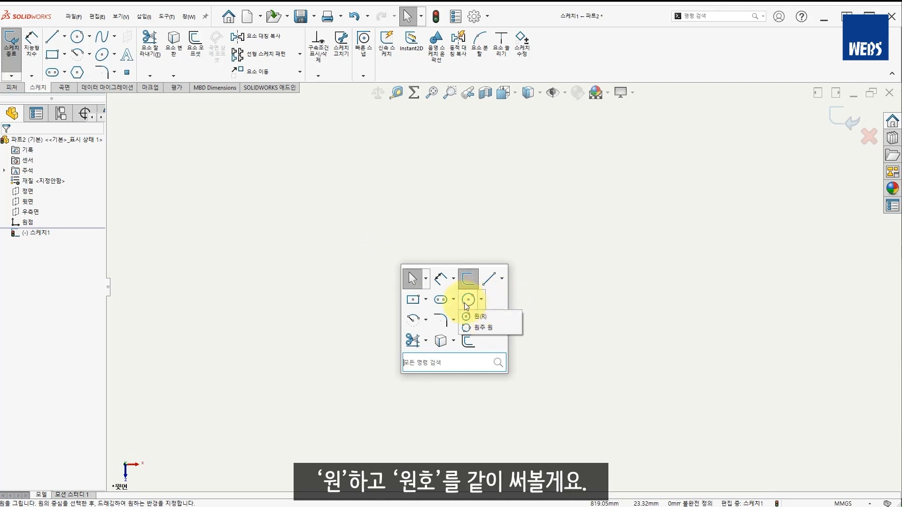
mouse_move(426, 320)
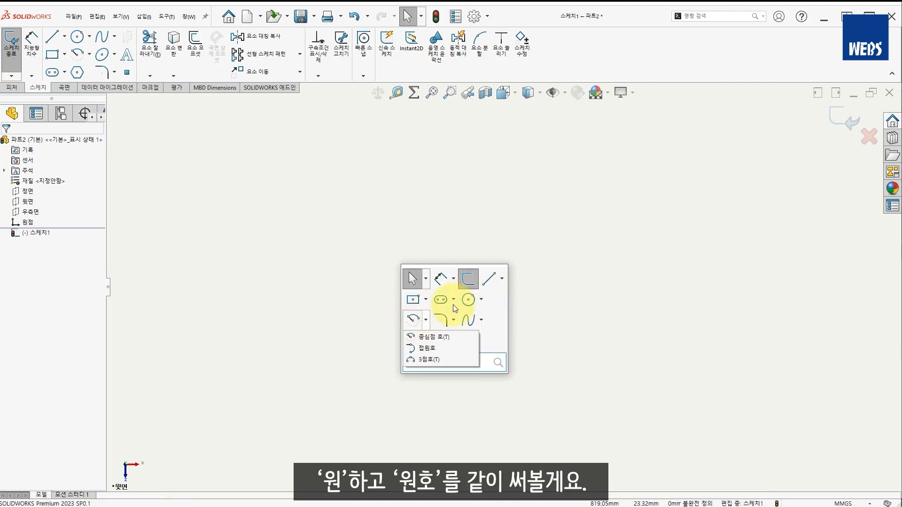
left_click(468, 299)
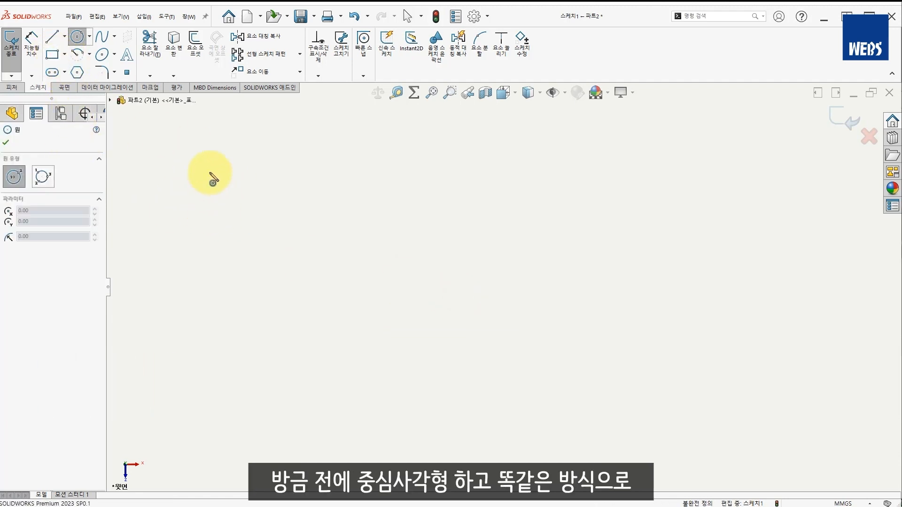
left_click(222, 220)
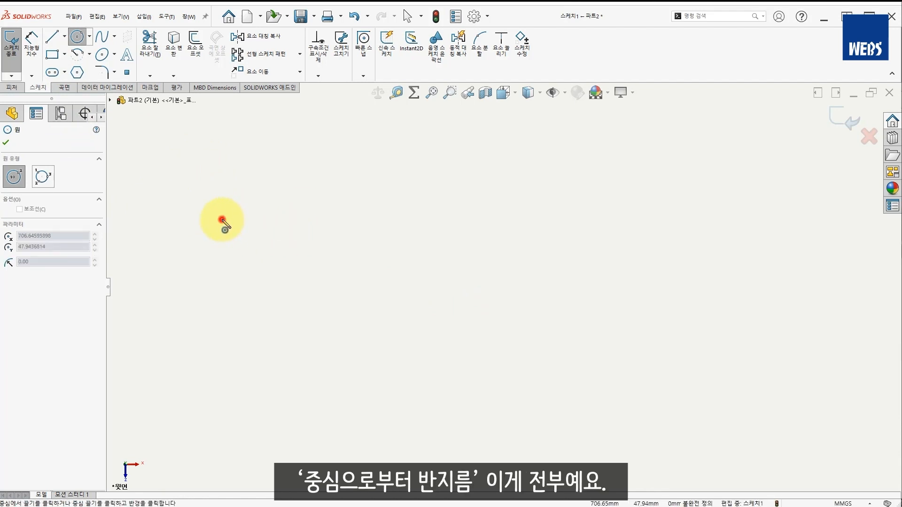
left_click(164, 158)
left_click(371, 229)
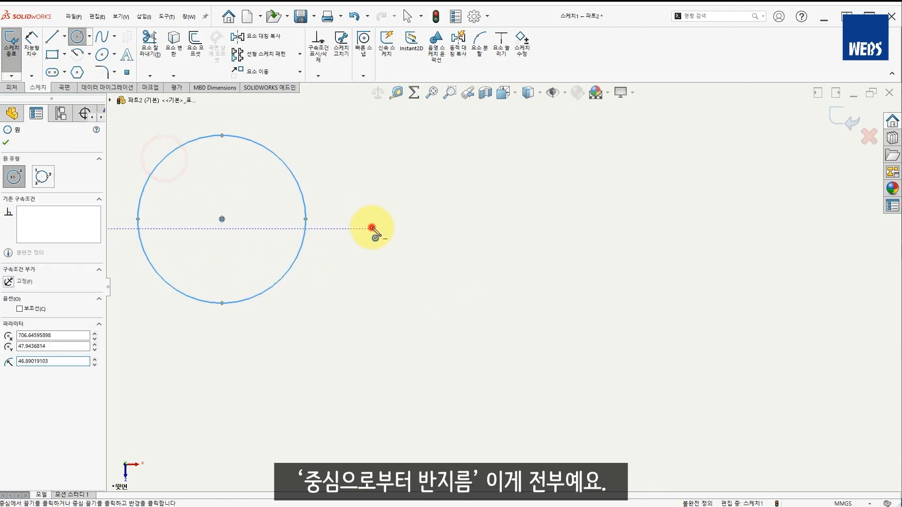
left_click(269, 198)
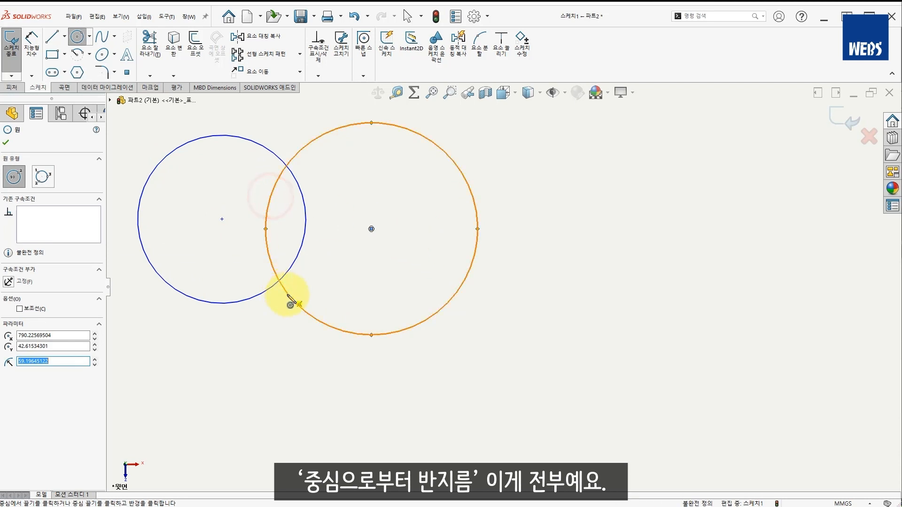
left_click(266, 357)
left_click(309, 279)
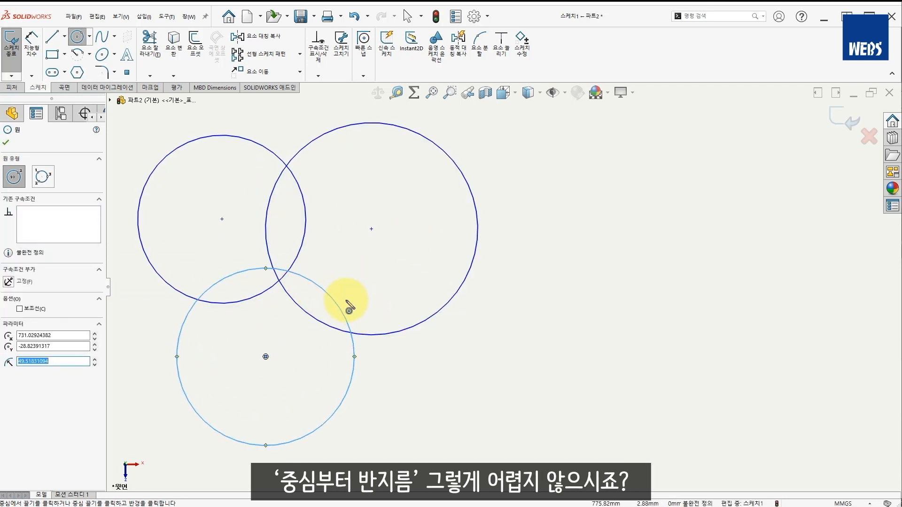
key("Escape")
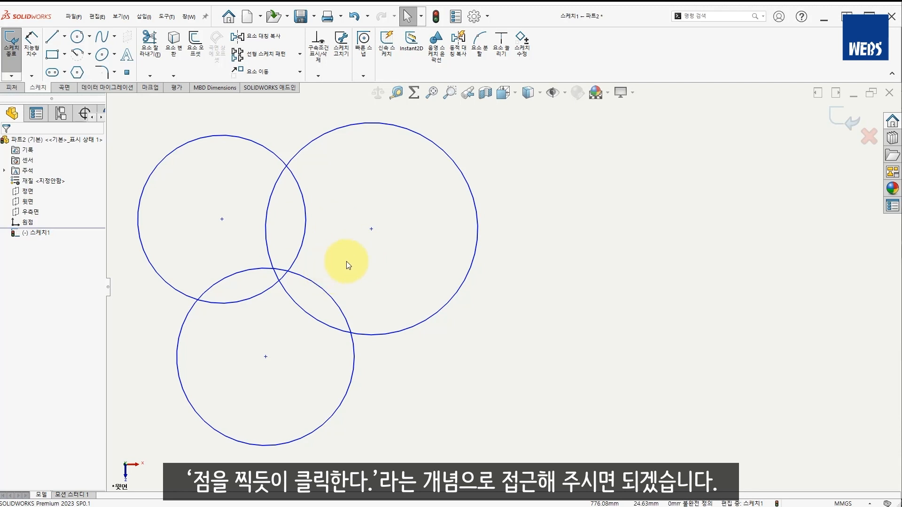
left_click(452, 356)
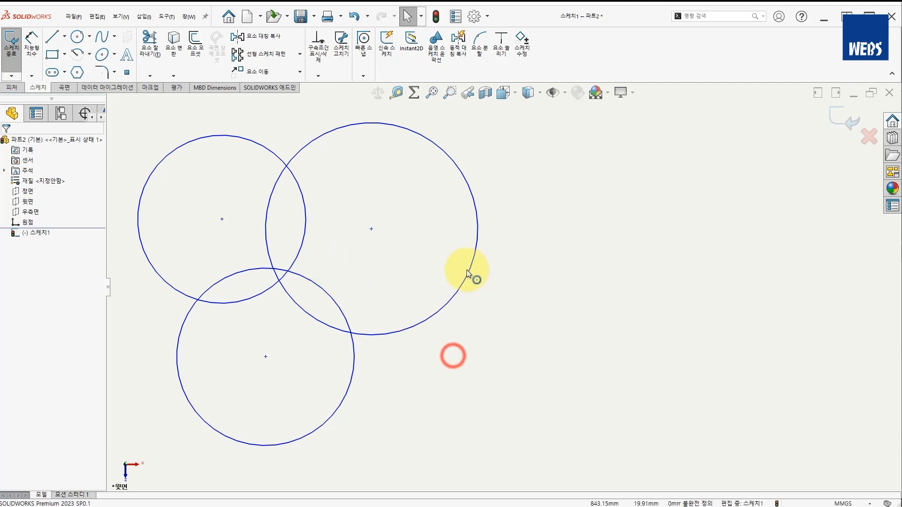
Step: Sketch an upward-bulging centerpoint arc to the right of the circles, with a radius of about 67.5 mm spanning about 104°
key("s")
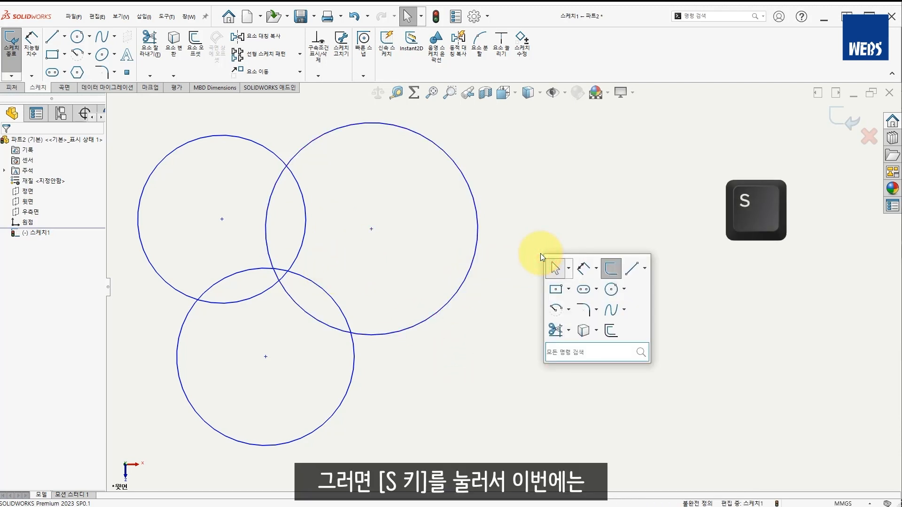
left_click(570, 311)
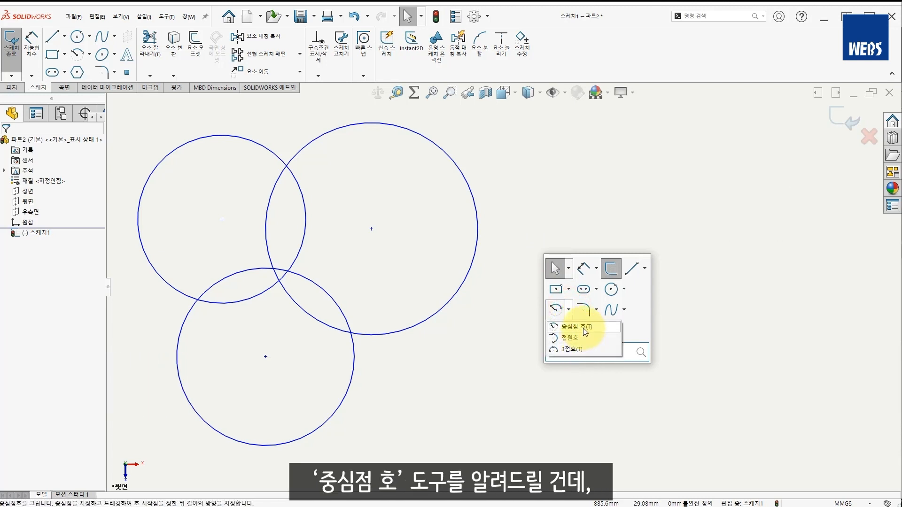
left_click(583, 327)
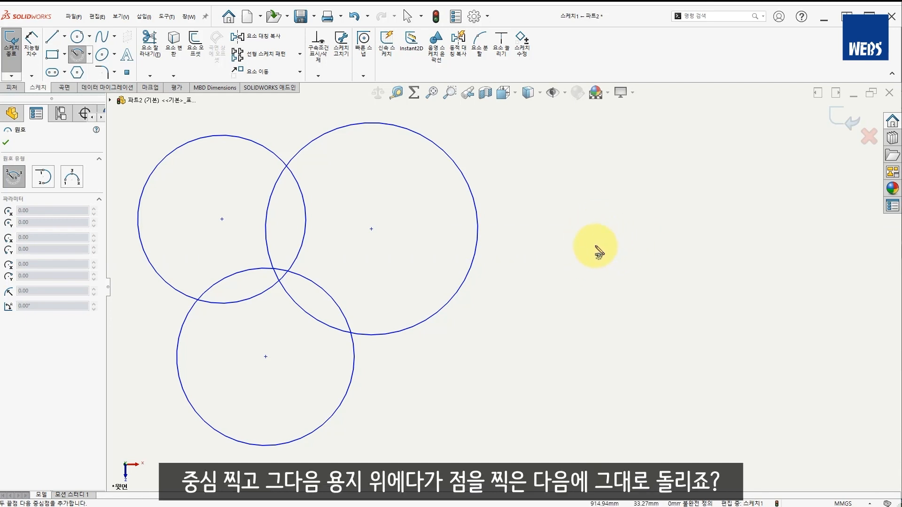
left_click(595, 245)
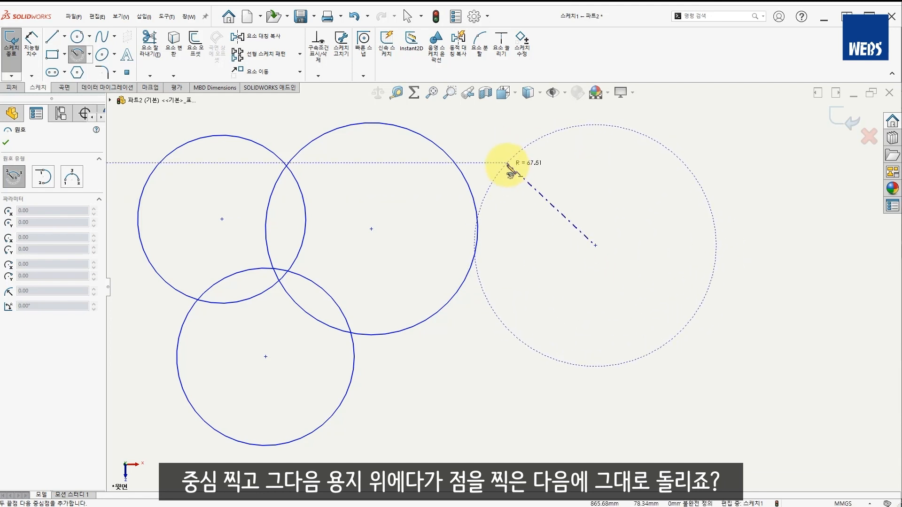
left_click(506, 165)
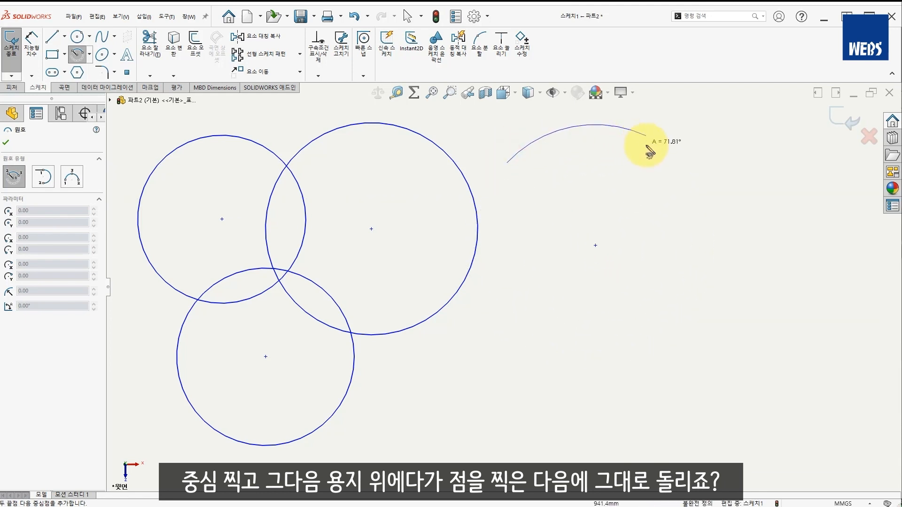
left_click(690, 183)
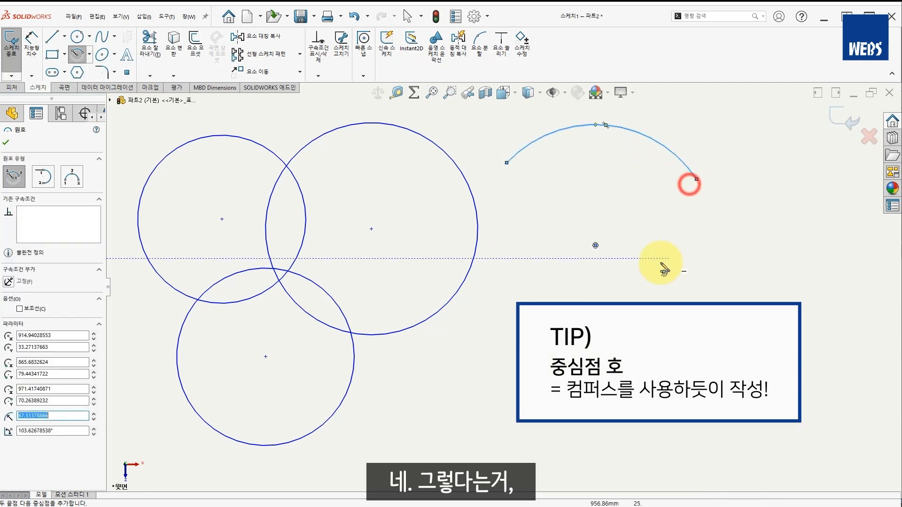
Step: Sketch two centerpoint arcs below and right of the first, about 101 mm radius over 42° and about 80 mm radius over 54°
left_click(20, 181)
left_click(749, 258)
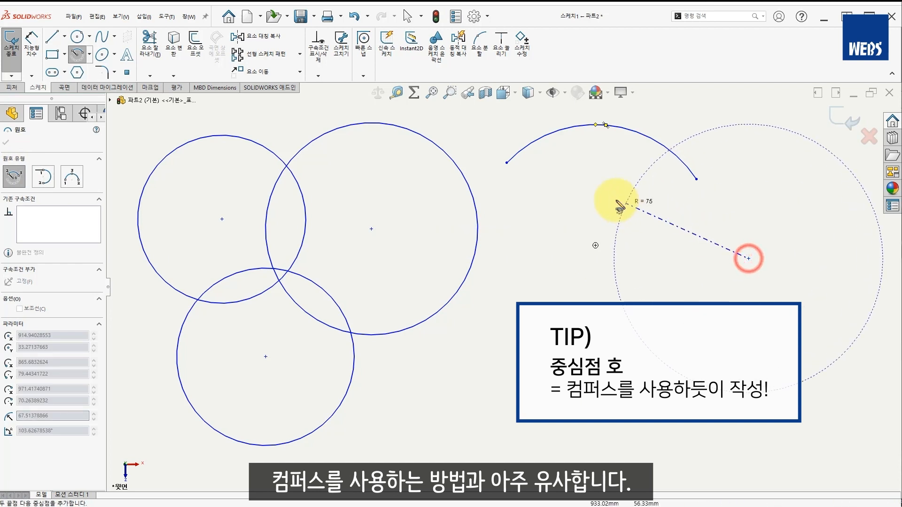
left_click(579, 197)
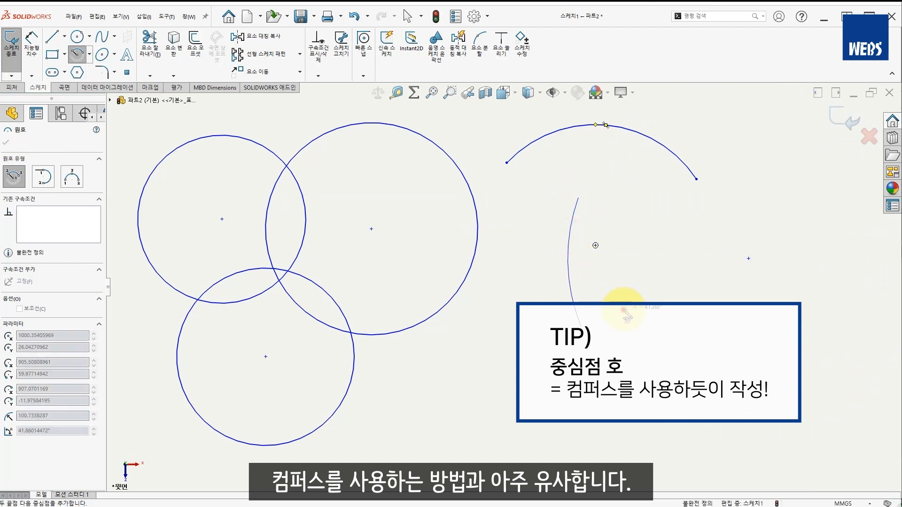
left_click(624, 310)
left_click(632, 262)
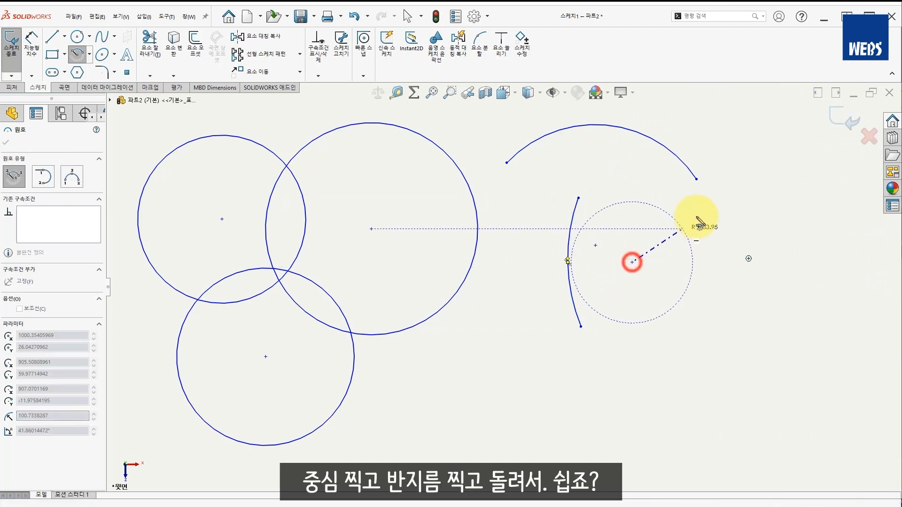
left_click(726, 153)
left_click(775, 274)
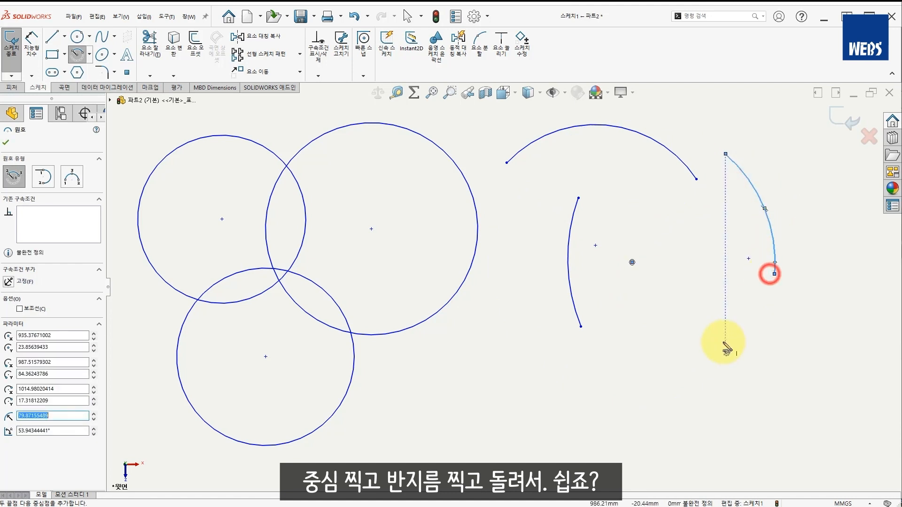
Step: Sketch two more centerpoint arcs, about 36.5 mm radius over 183° between the others, and about 135 mm radius over 35° at their lower left
left_click(691, 266)
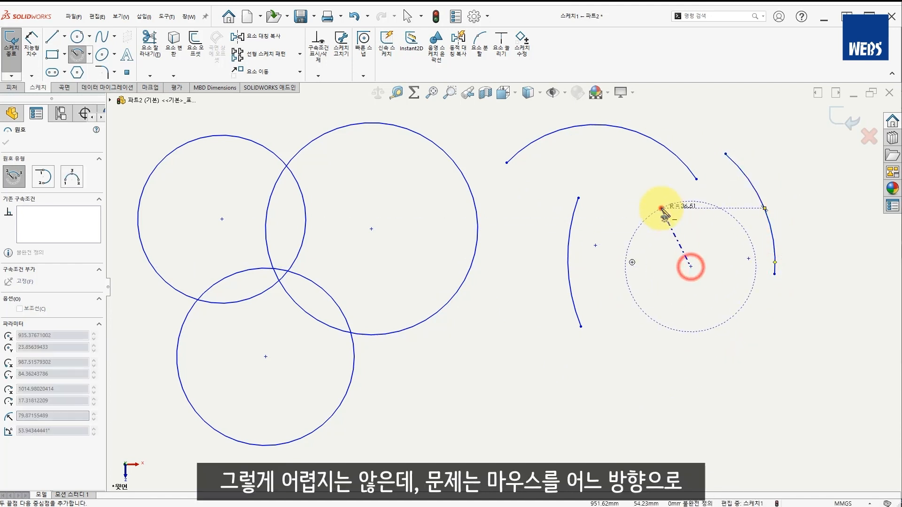
left_click(661, 208)
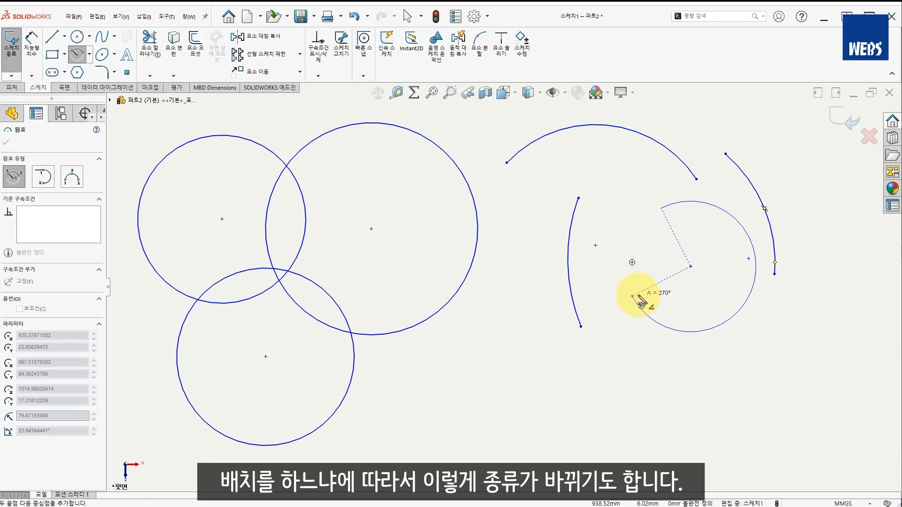
left_click(717, 325)
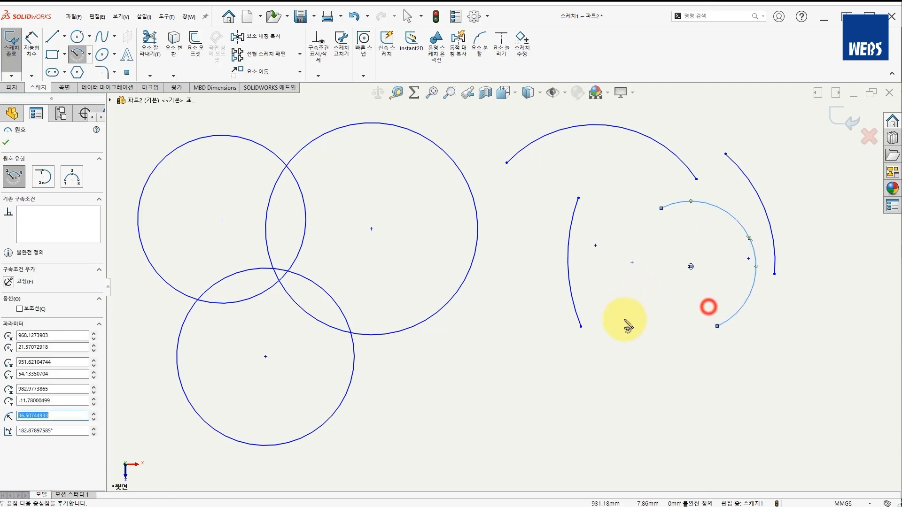
left_click(742, 125)
left_click(532, 246)
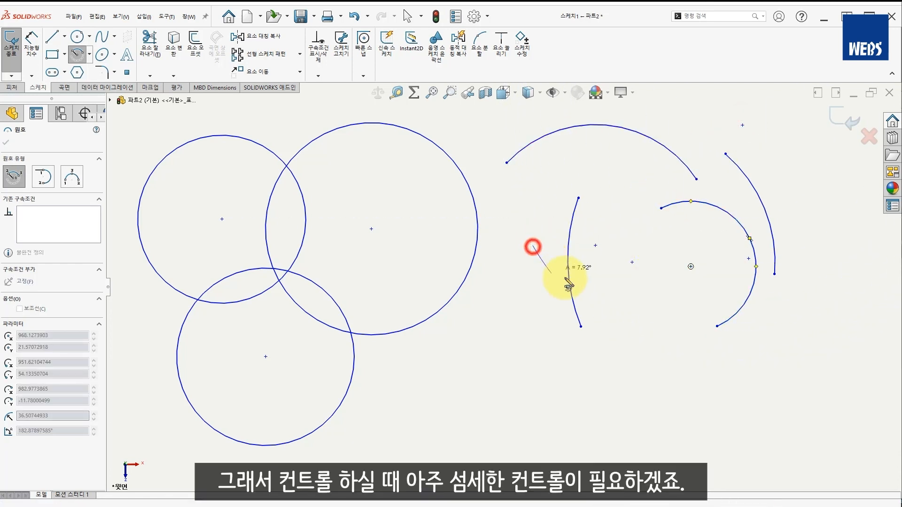
left_click(651, 318)
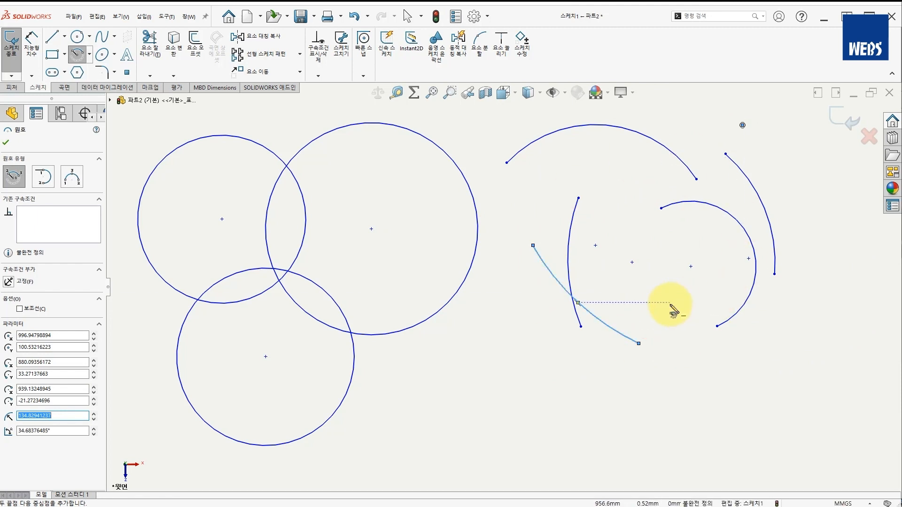
Step: Sketch a downward-bulging 3-point arc below the centerpoint arcs, about 130.5 mm radius spanning about 90°
left_click(75, 180)
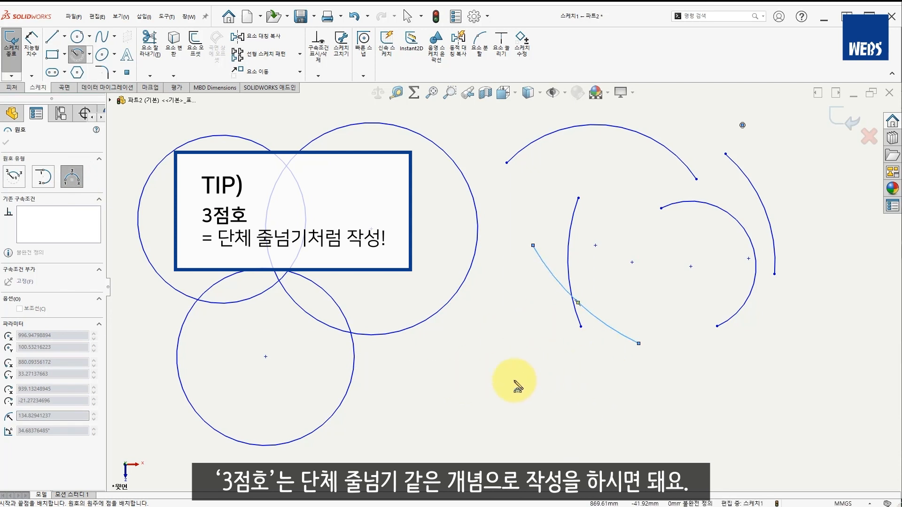
left_click(429, 375)
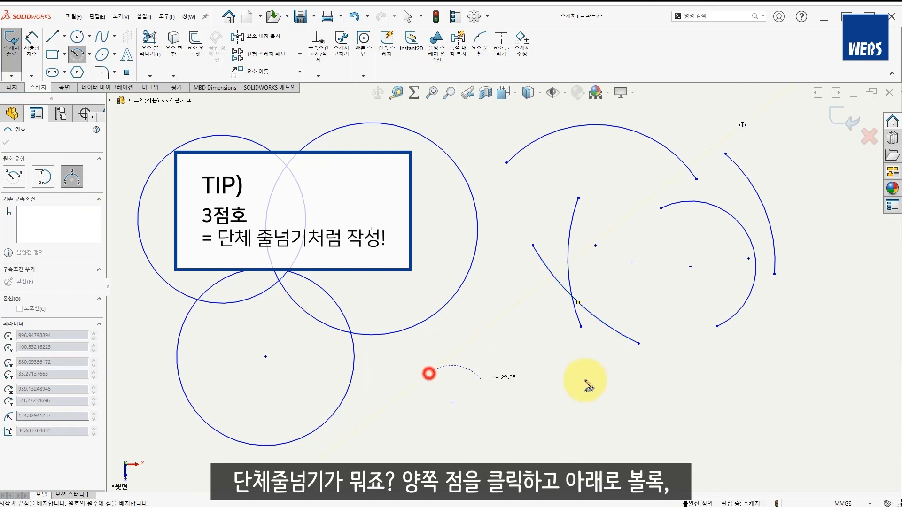
left_click(758, 351)
left_click(628, 427)
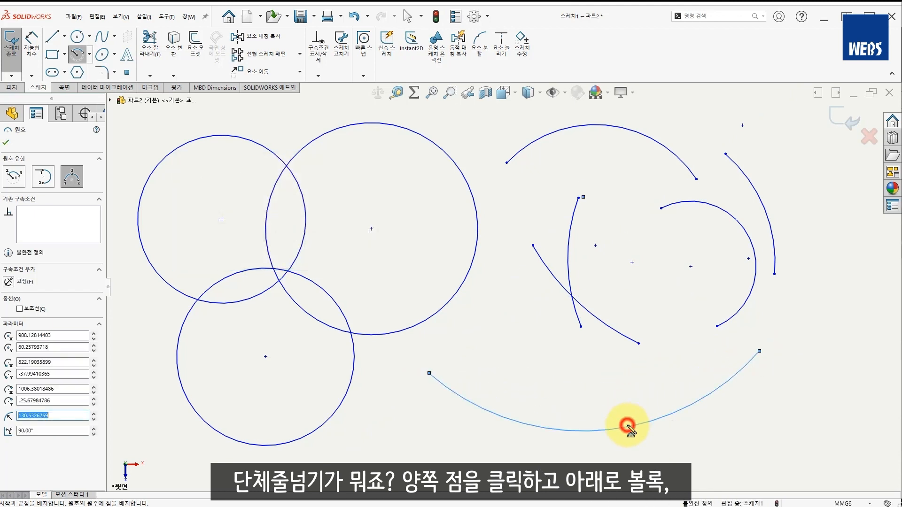
Step: Sketch two upward-bulging 3-point arcs, about 165 mm radius over 67° crossing the previous arc, and about 121 mm radius over 108° across the centerpoint arcs
left_click(433, 437)
left_click(759, 424)
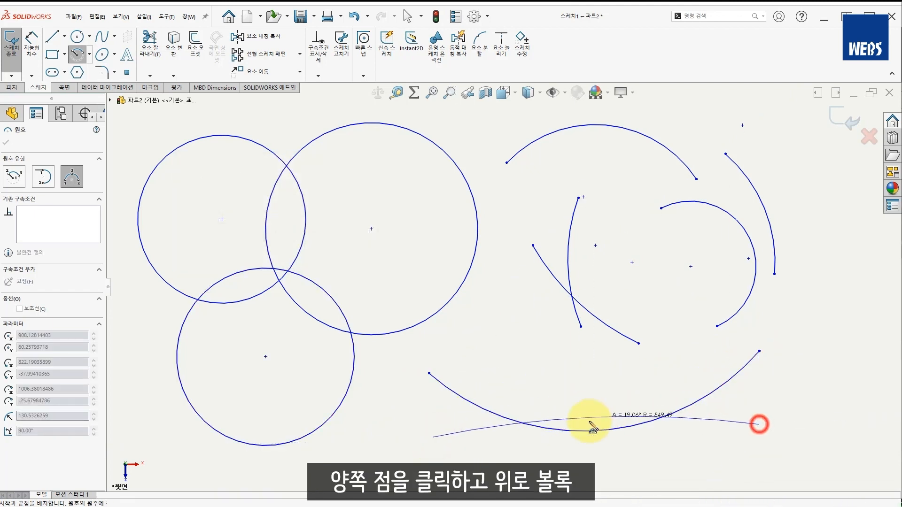
left_click(586, 382)
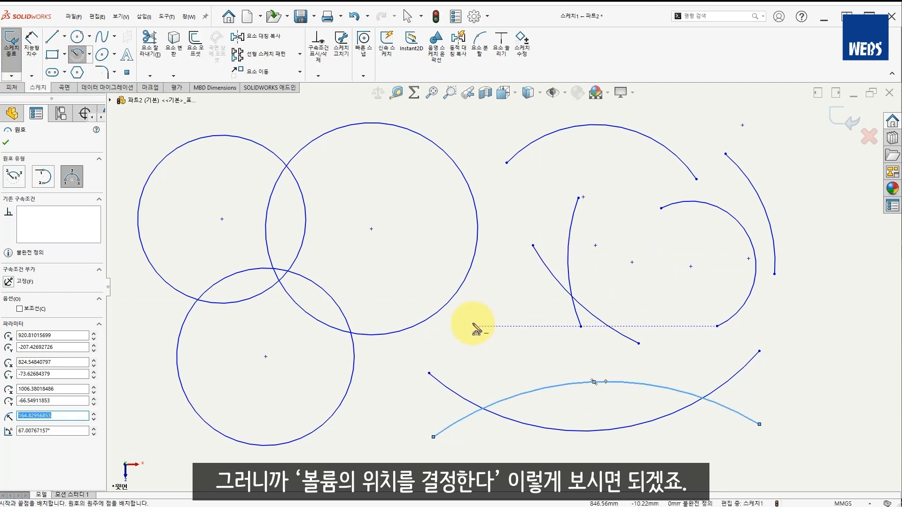
left_click(841, 373)
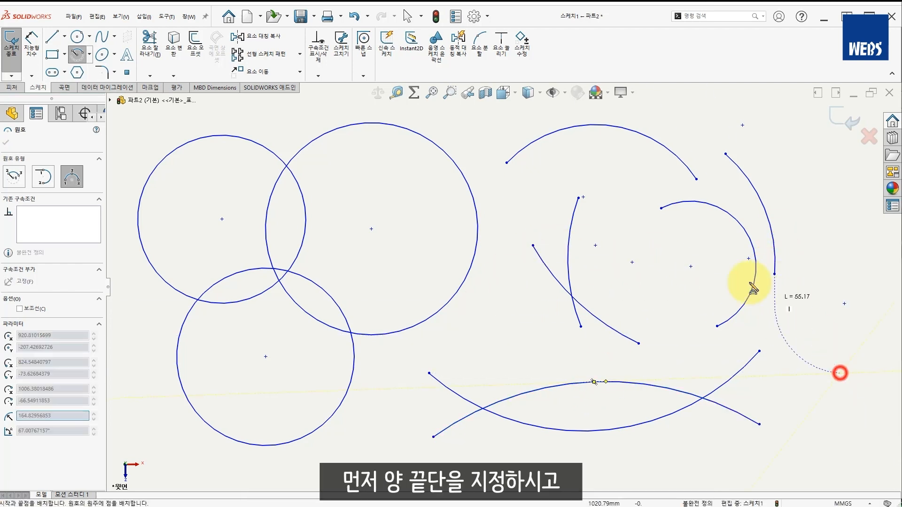
left_click(495, 316)
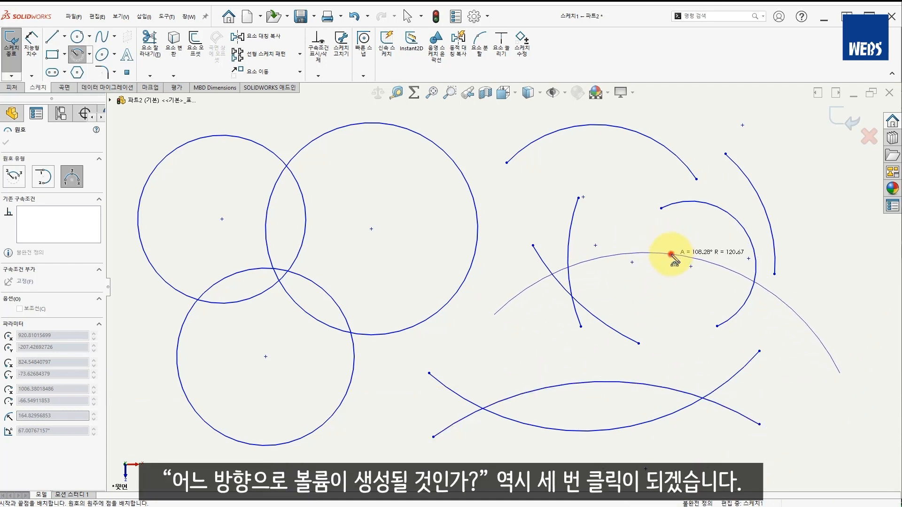
left_click(670, 255)
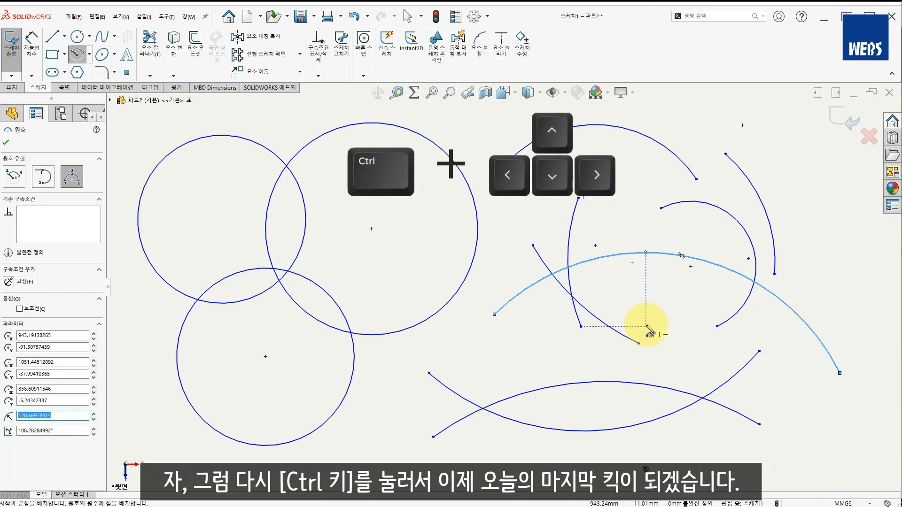
Step: Finish the 3-point arcs and sketch a horizontal line in the empty area to the right of all existing arcs
key("ctrl+Left")
key("ctrl+Left")
key("ctrl+Left")
key("ctrl+Left")
key("ctrl+Left")
key("ctrl+Left")
key("ctrl+Left")
key("ctrl+Left")
key("ctrl+Left")
key("ctrl+Left")
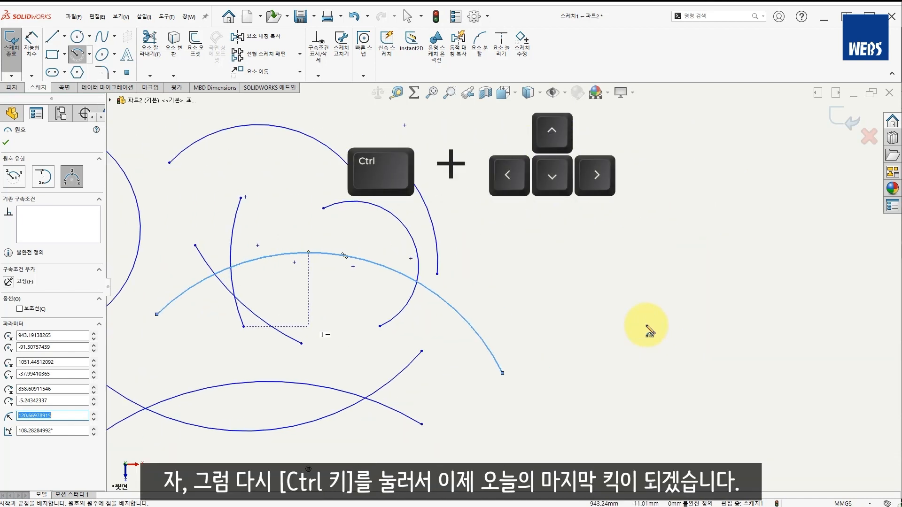
key("ctrl+Left")
key("ctrl+Left")
key("ctrl+Left")
key("ctrl+Left")
key("ctrl+Left")
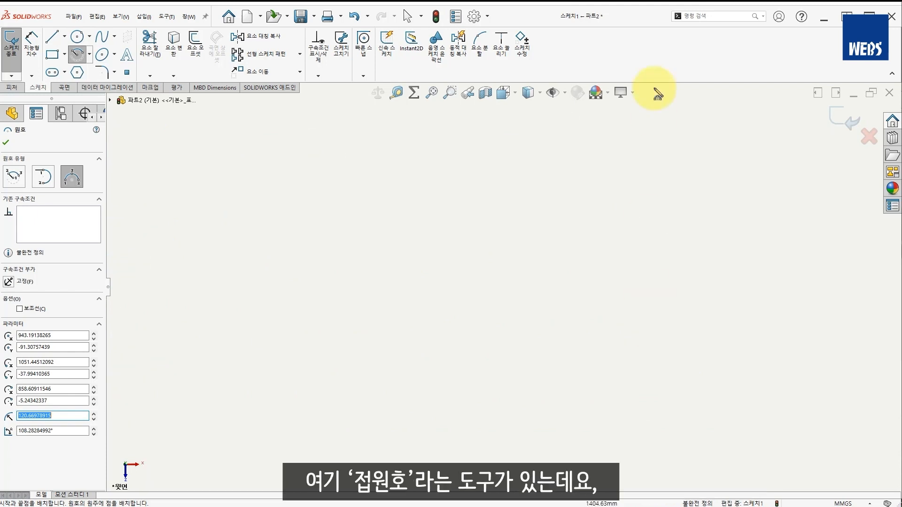
left_click(10, 144)
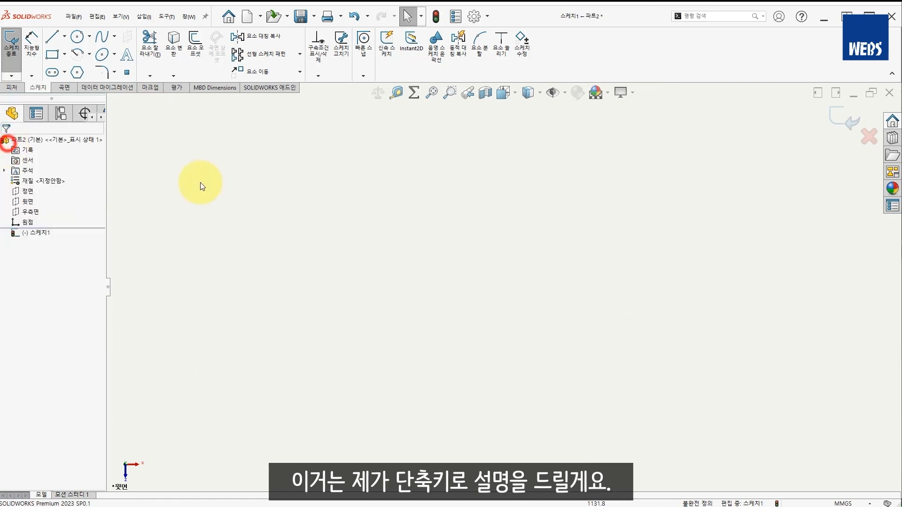
left_click(52, 38)
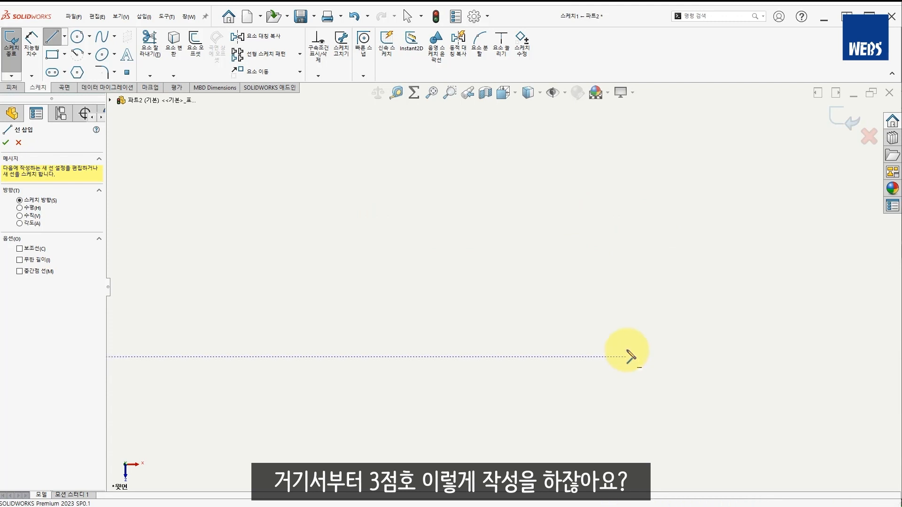
left_click(294, 220)
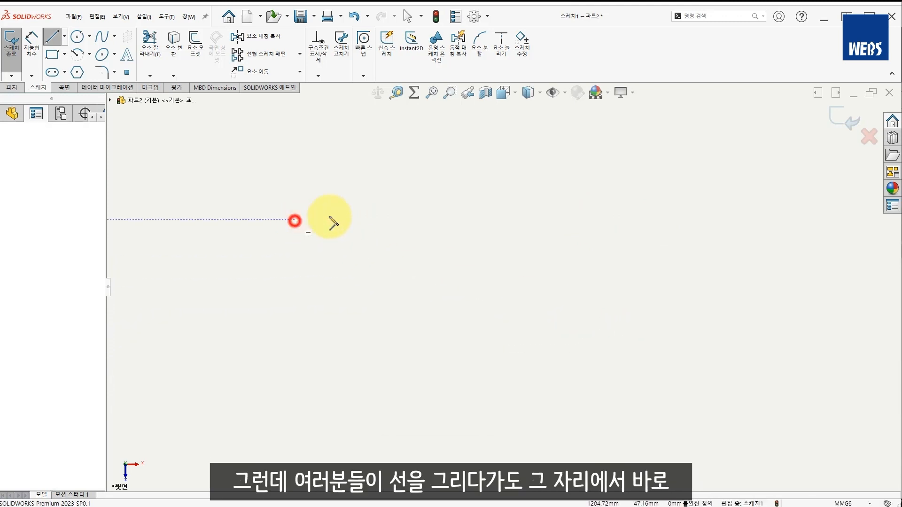
left_click(549, 219)
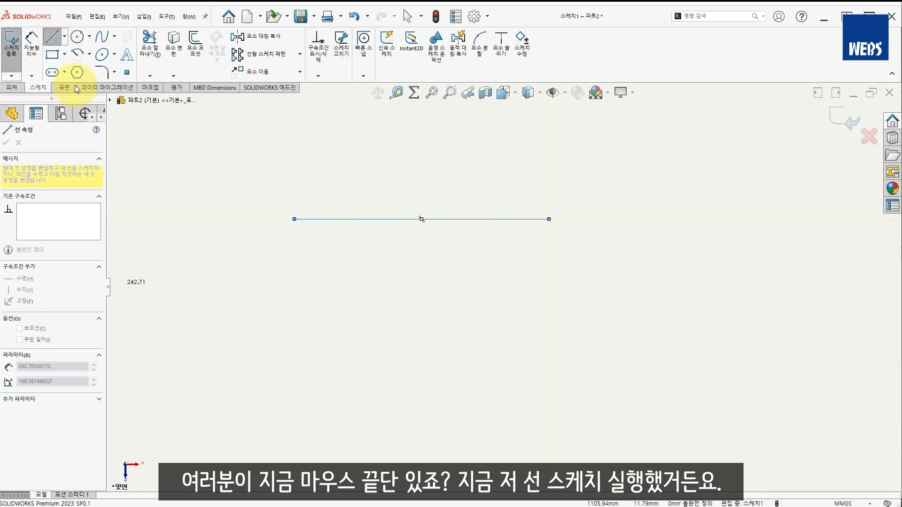
Step: Continue from the line's right end, toggling between line and arc, with a downward-curving tangent arc of about 46.8 mm radius over about 180°
left_click(549, 219)
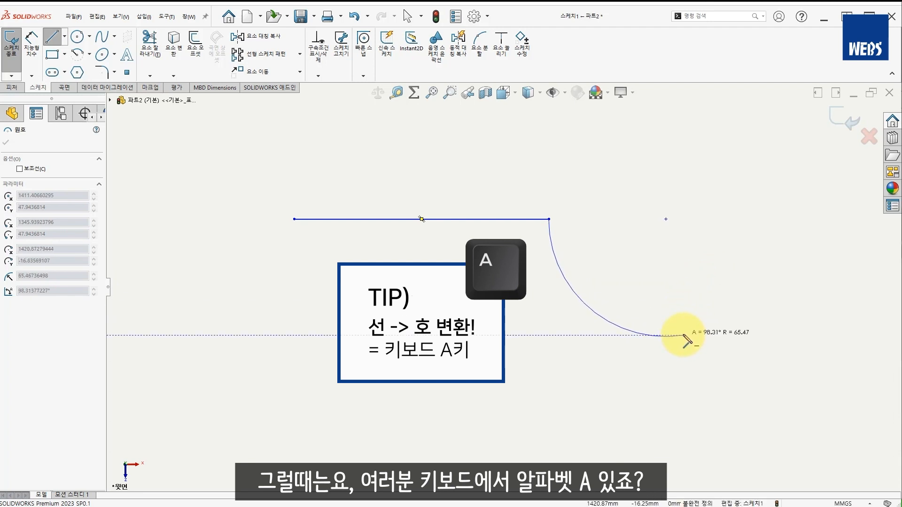
key("a")
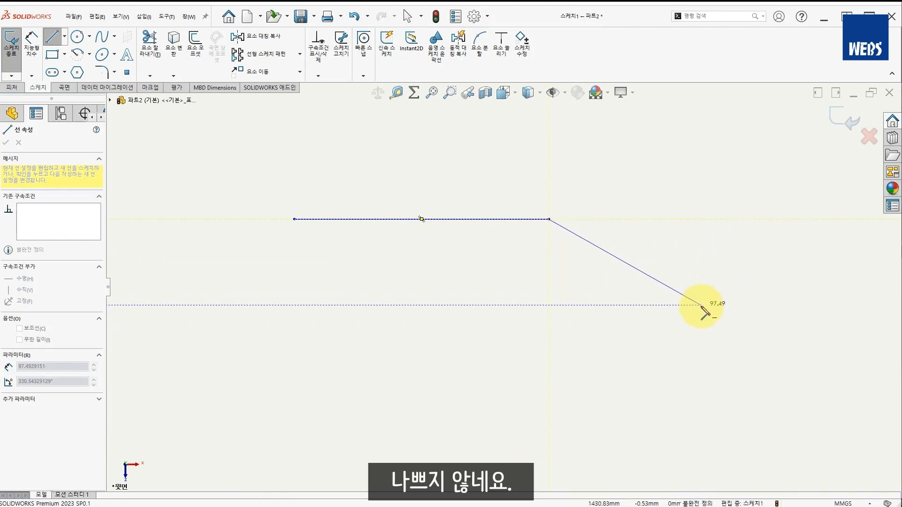
key("a")
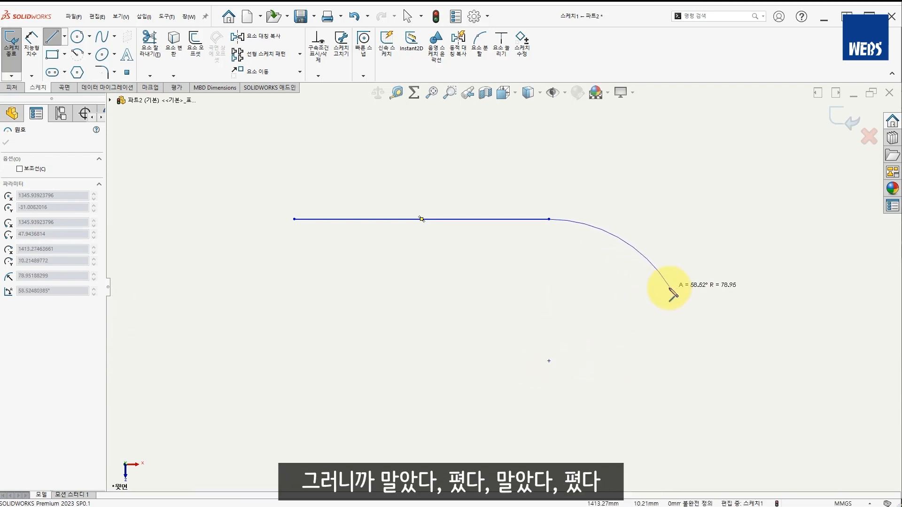
key("a")
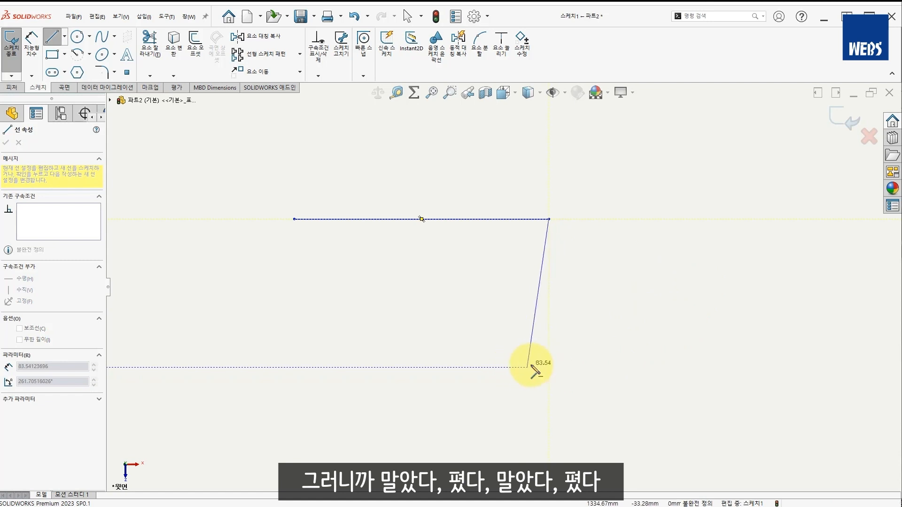
key("a")
key("a")
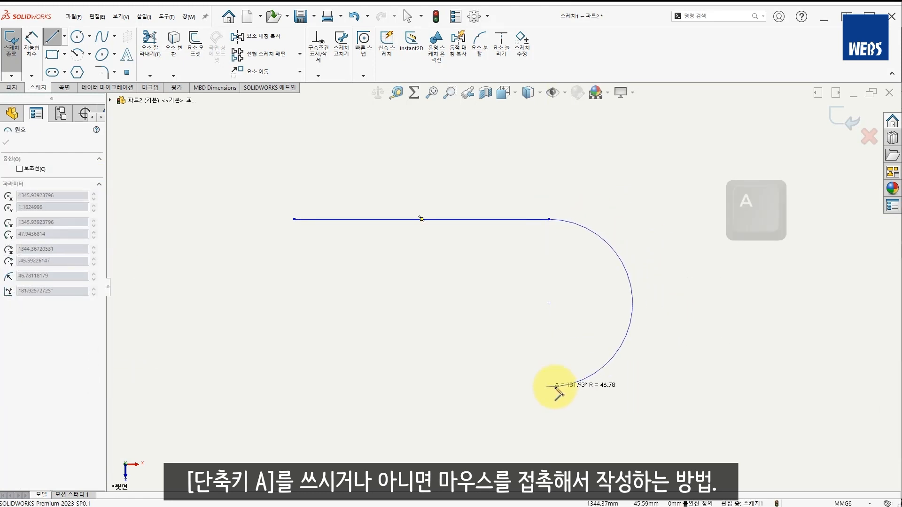
left_click(550, 386)
left_click(467, 361)
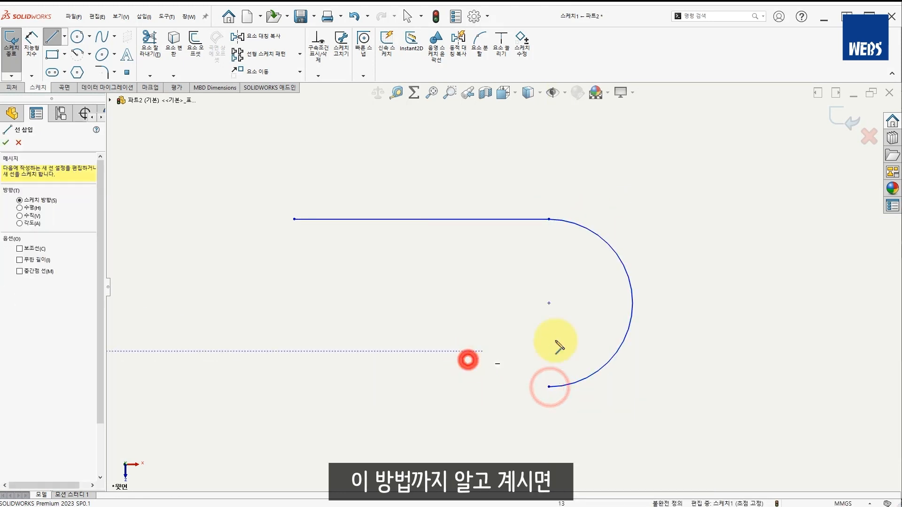